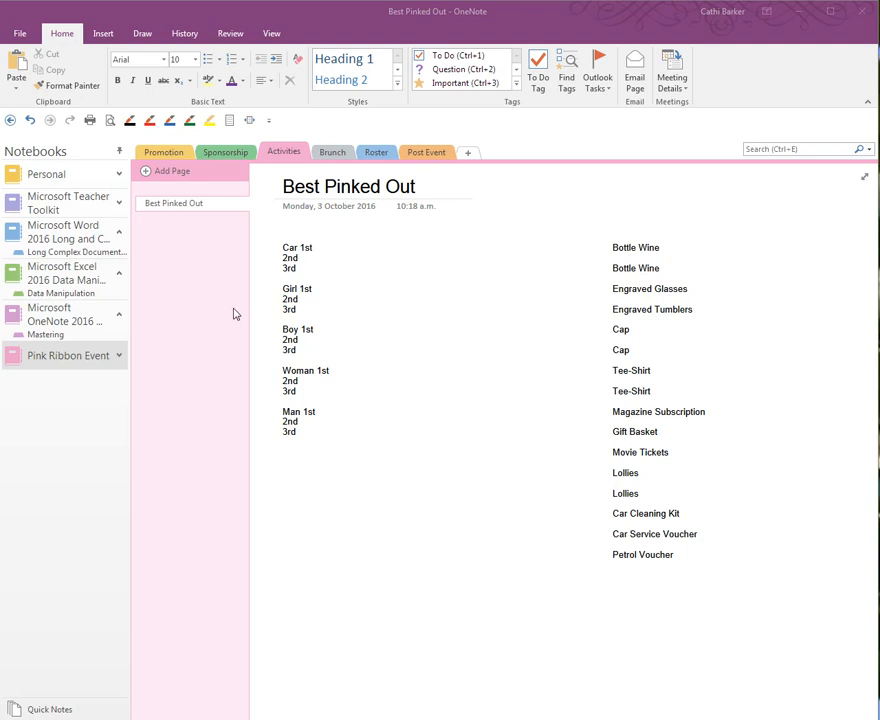
Lasso-select the text block listing the Car, Girl, Boy, Woman and Man placings
left_click(144, 34)
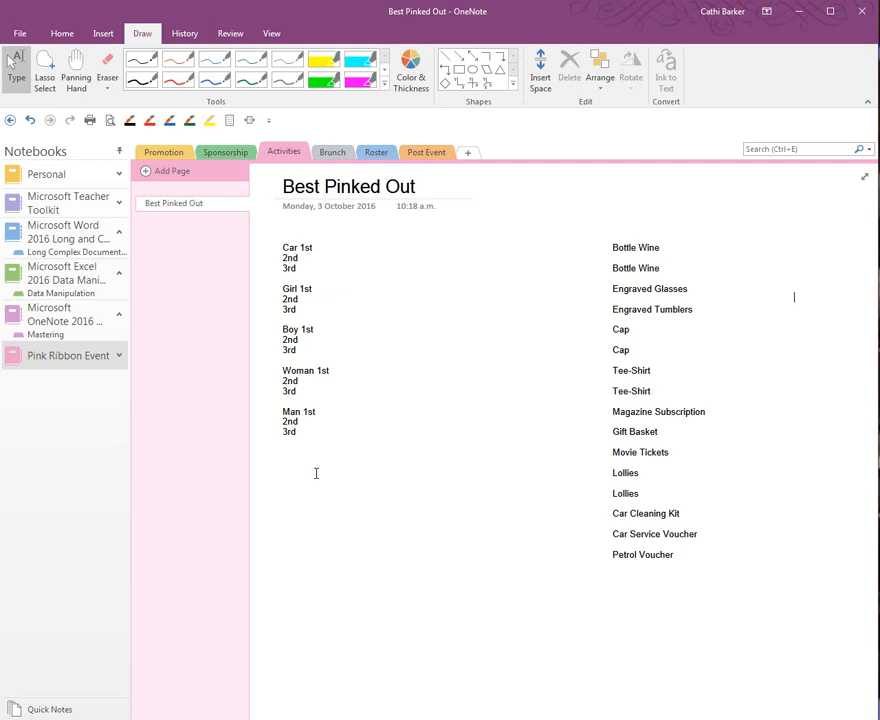
left_click(656, 297)
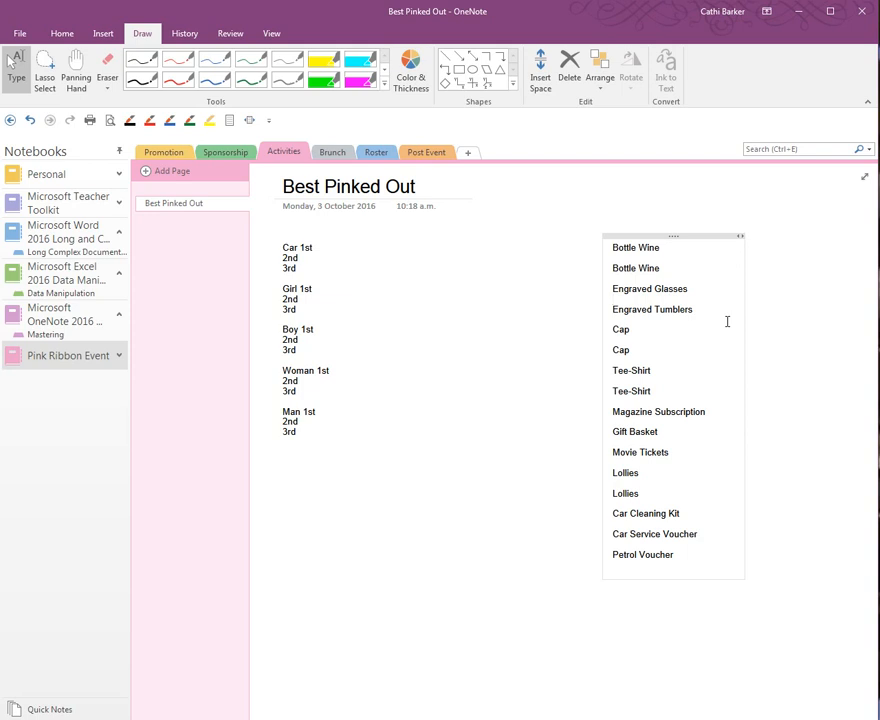
left_click(596, 308)
left_click(383, 503)
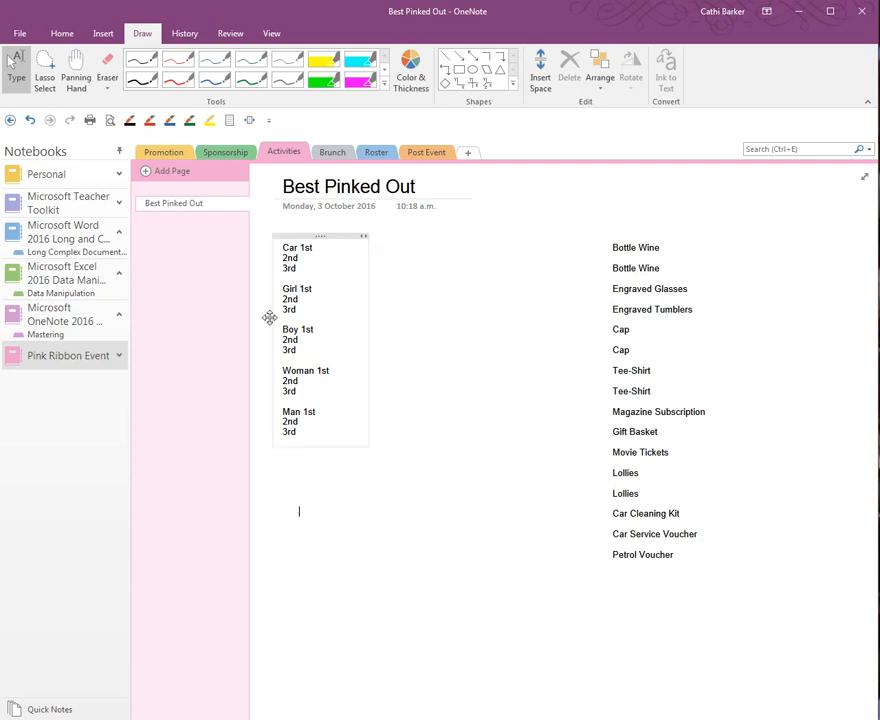
left_click(50, 90)
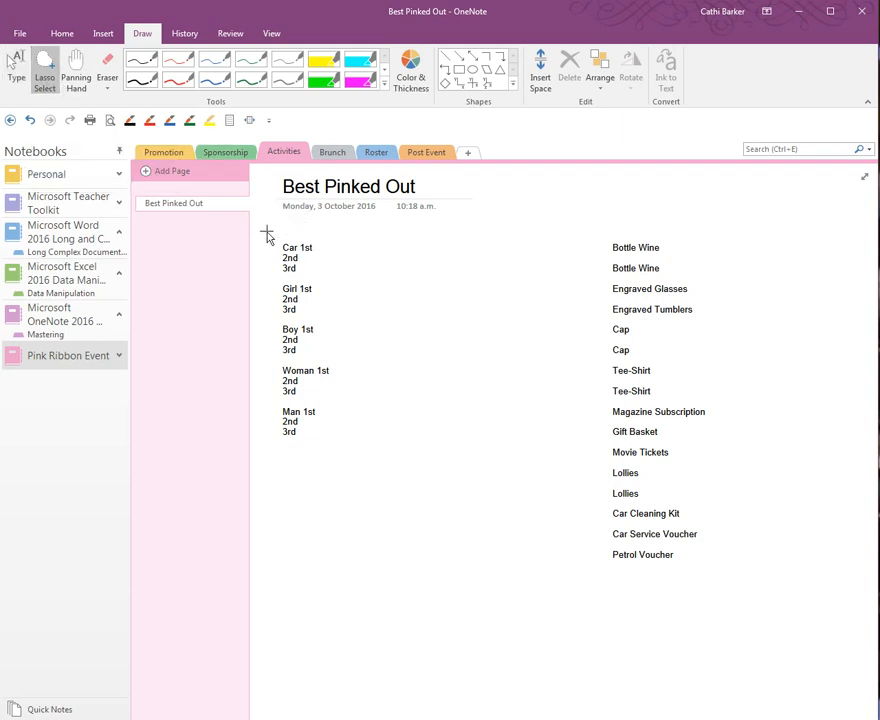
left_click_drag(264, 231, 397, 236)
mouse_move(279, 235)
left_mouse_down()
mouse_move(391, 247)
mouse_move(424, 397)
mouse_move(387, 462)
mouse_move(267, 471)
left_mouse_up()
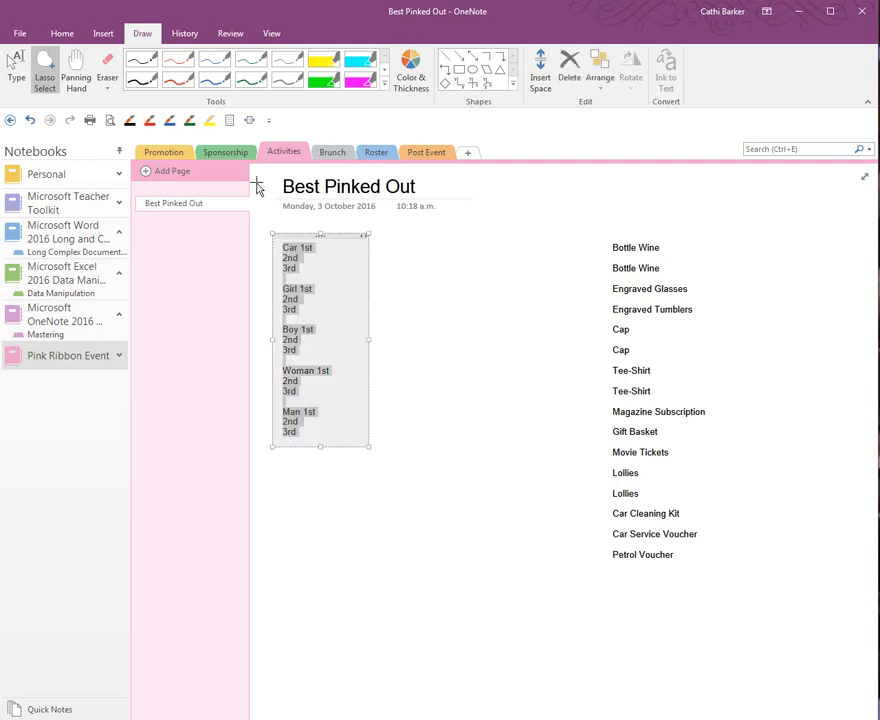
Lasso-select the page title together with both lists, and clear the selection by returning to Type mode
mouse_move(258, 175)
left_mouse_down()
mouse_move(795, 210)
mouse_move(821, 326)
mouse_move(812, 425)
mouse_move(772, 550)
mouse_move(689, 597)
mouse_move(515, 599)
mouse_move(255, 560)
left_mouse_up()
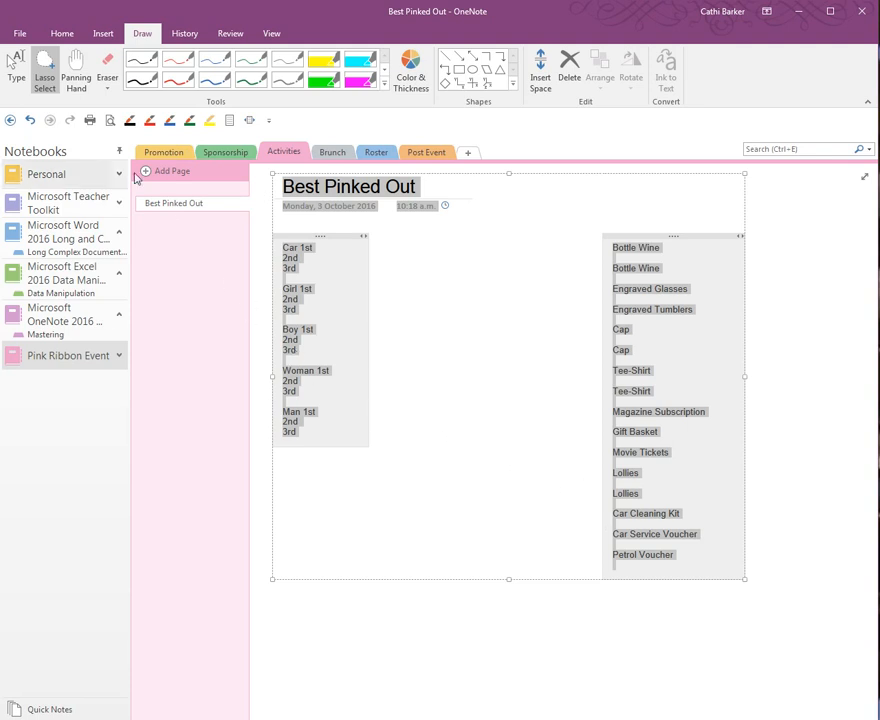
left_click(16, 80)
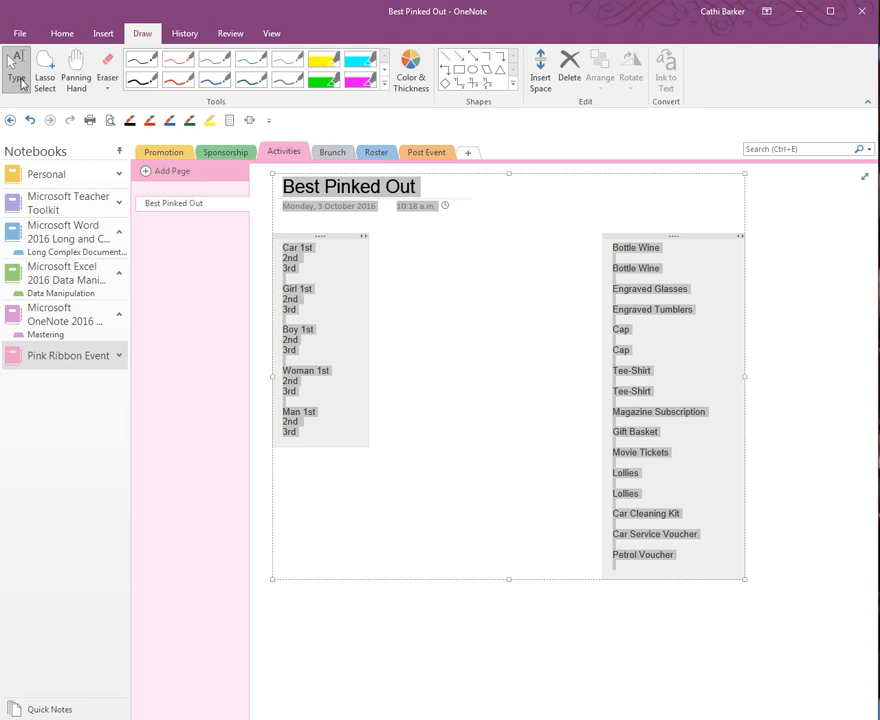
left_click(418, 632)
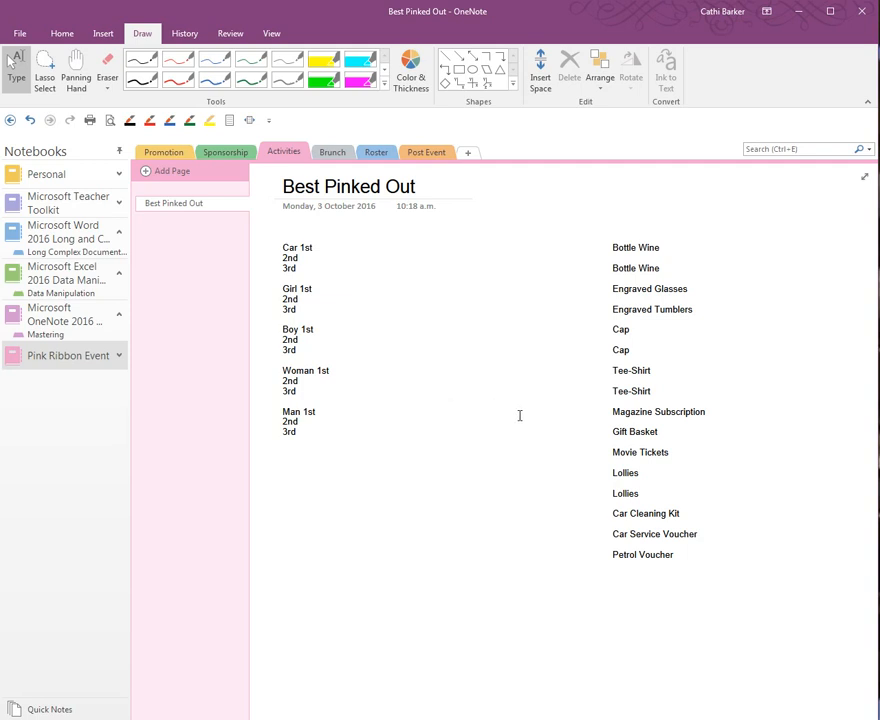
Pan across the page to its empty area and back with the Panning Hand, and return to Type mode
left_click(78, 86)
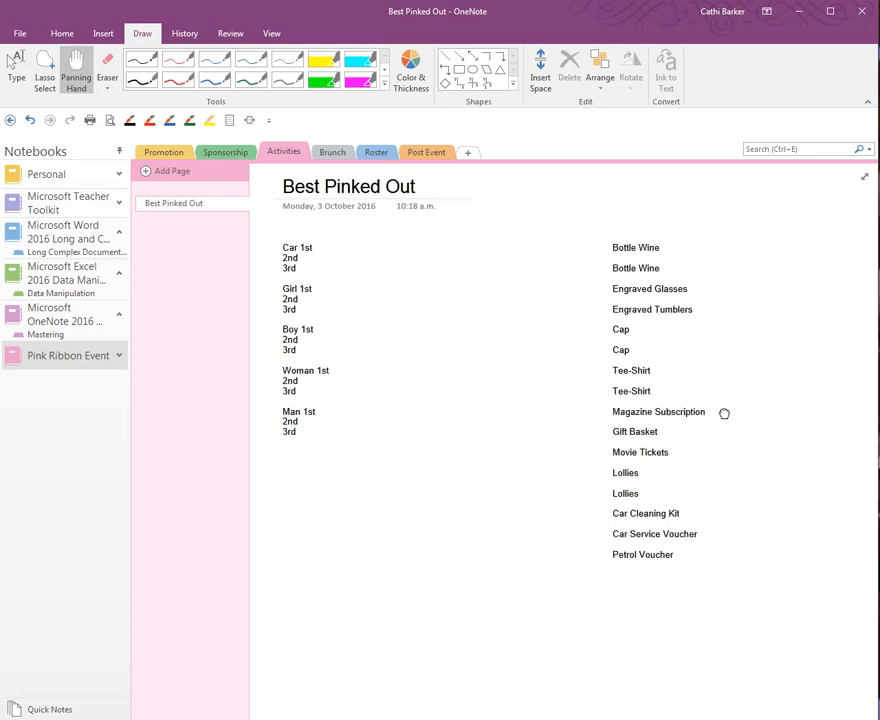
left_click_drag(725, 412, 507, 381)
left_click_drag(731, 471, 418, 413)
left_click_drag(778, 444, 524, 407)
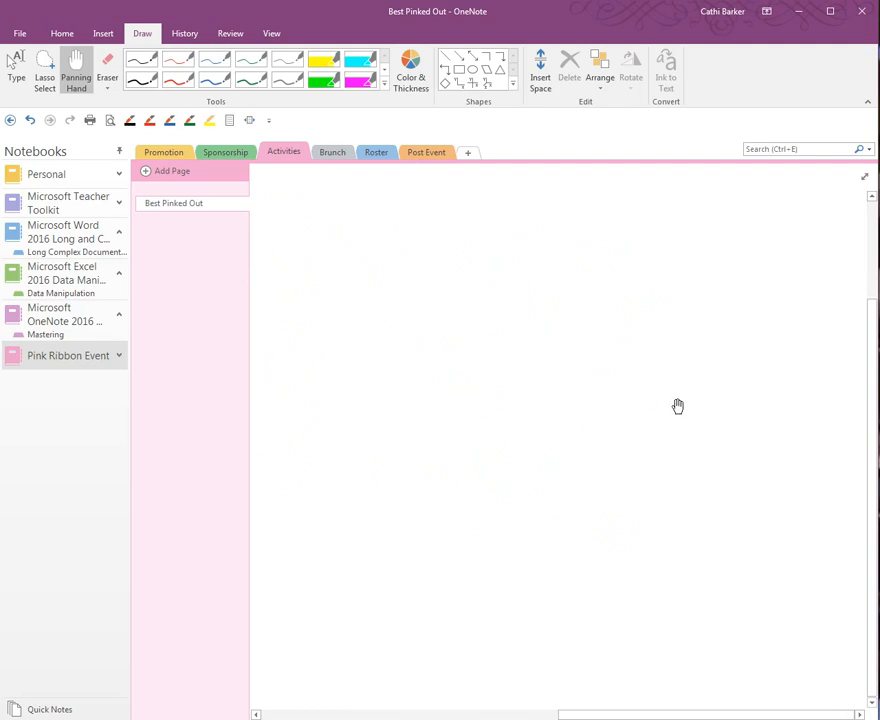
left_click_drag(678, 406, 407, 354)
left_click_drag(587, 364, 725, 373)
left_click_drag(454, 357, 410, 552)
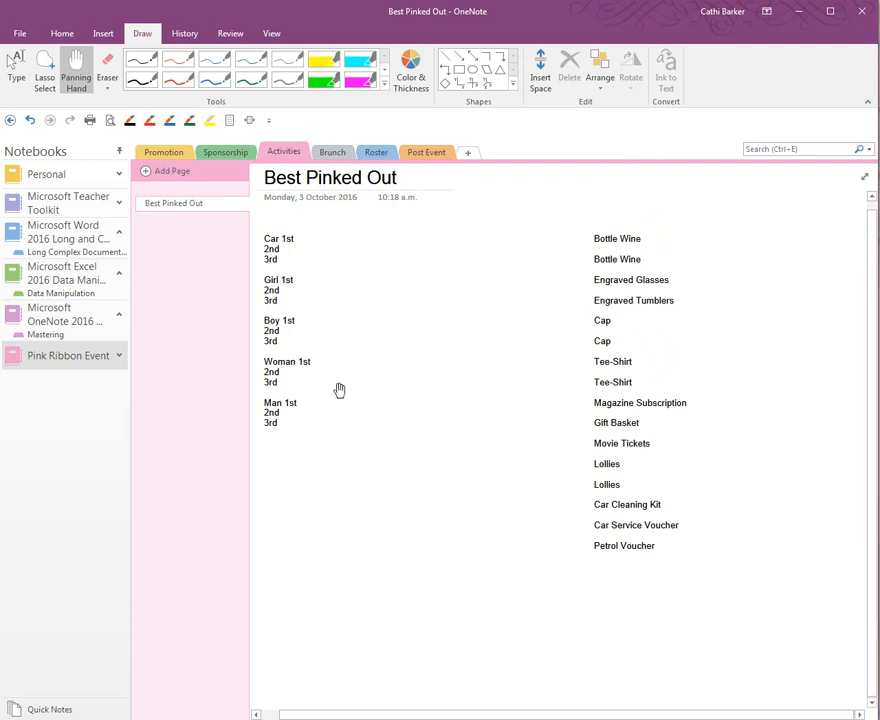
left_click_drag(338, 389, 658, 411)
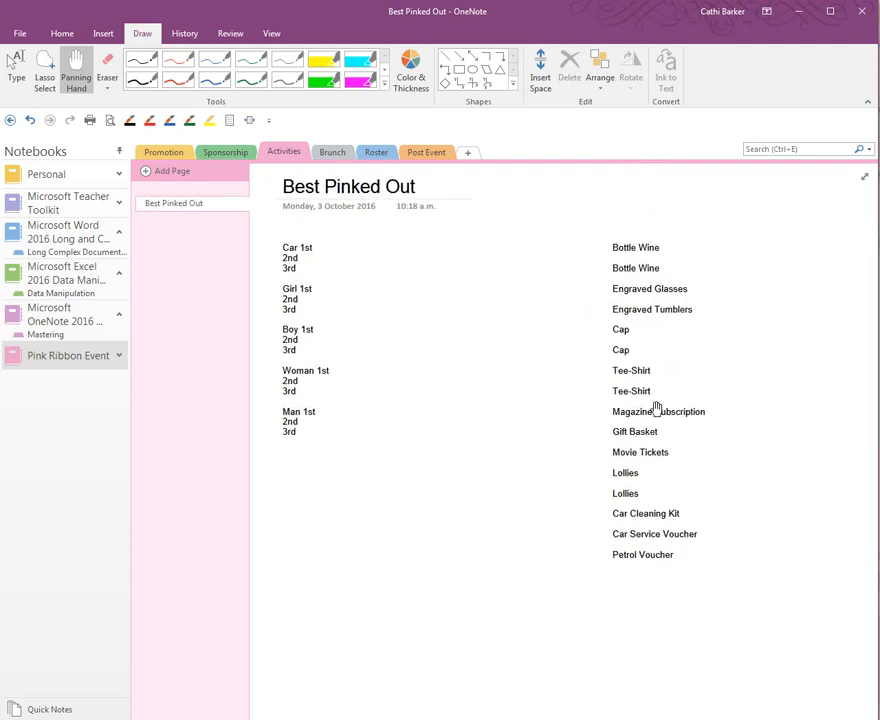
left_click(14, 76)
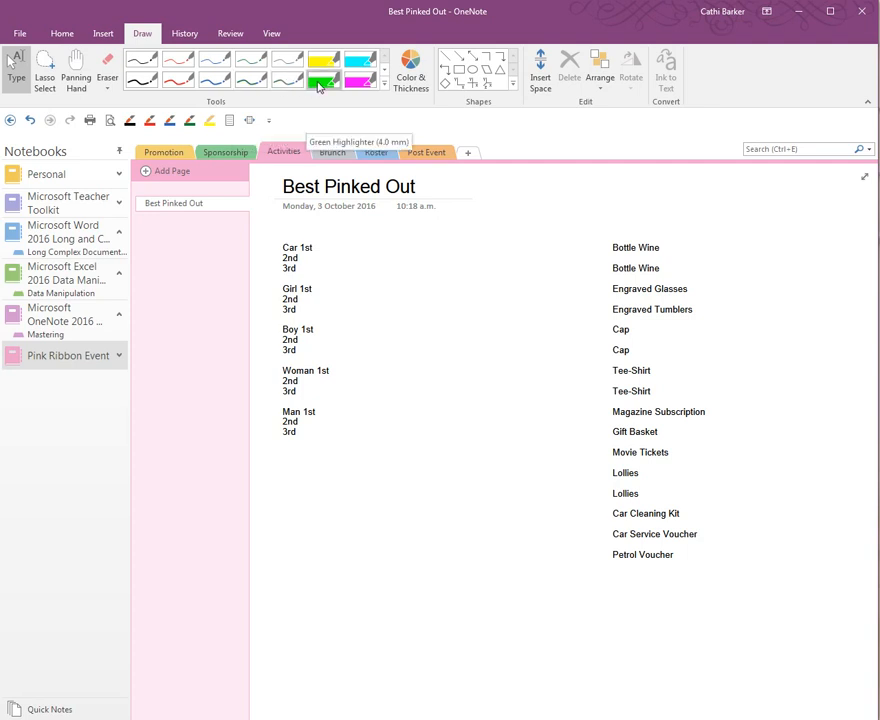
Examine the favorite and built-in pens and the color and thickness options for pens and highlighters, without applying any change
left_click(384, 87)
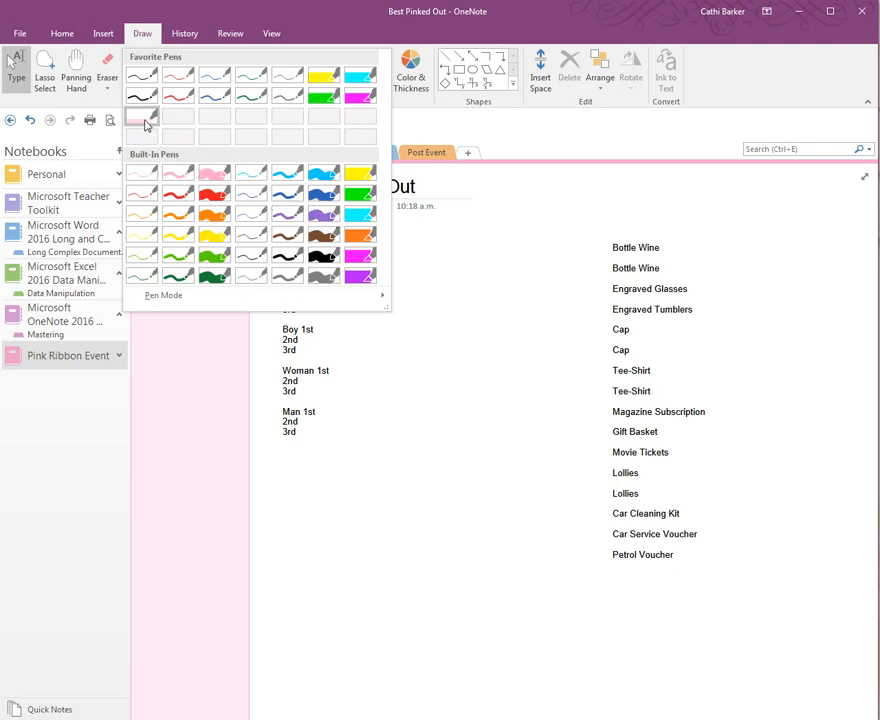
mouse_move(163, 300)
left_click(419, 89)
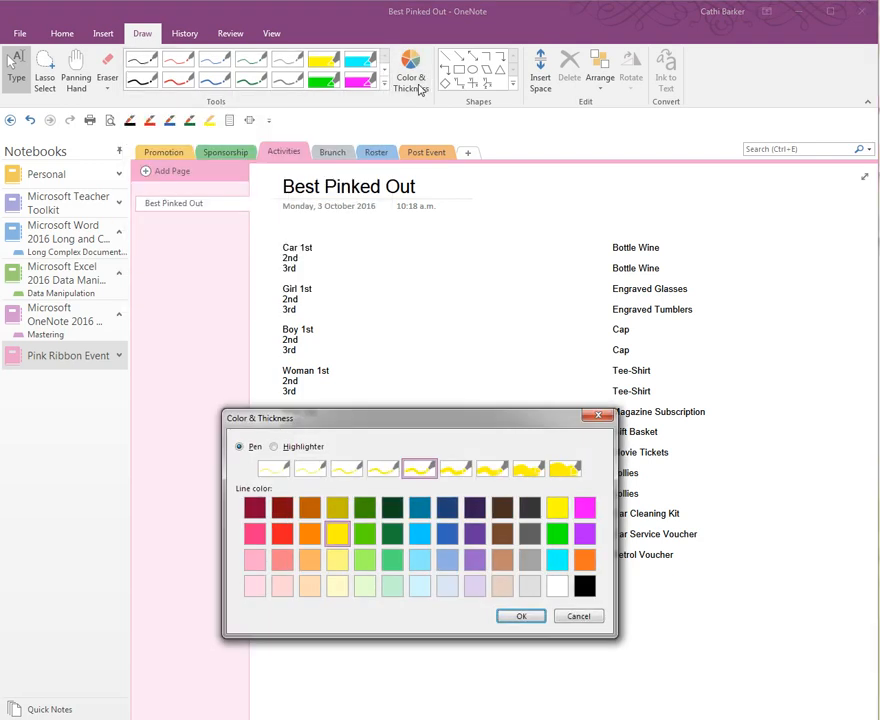
left_click_drag(414, 415, 547, 202)
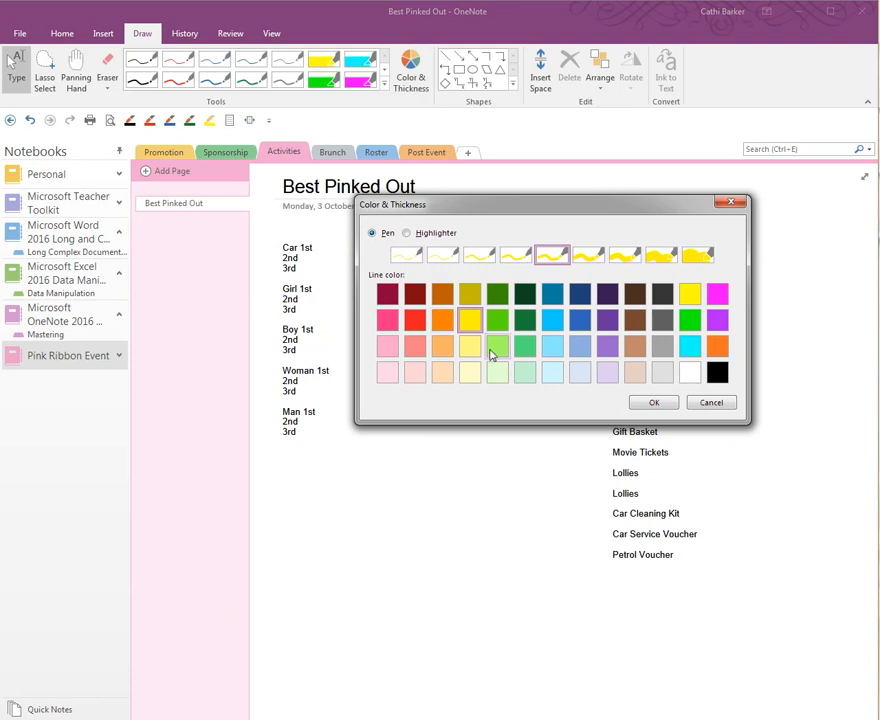
left_click(430, 236)
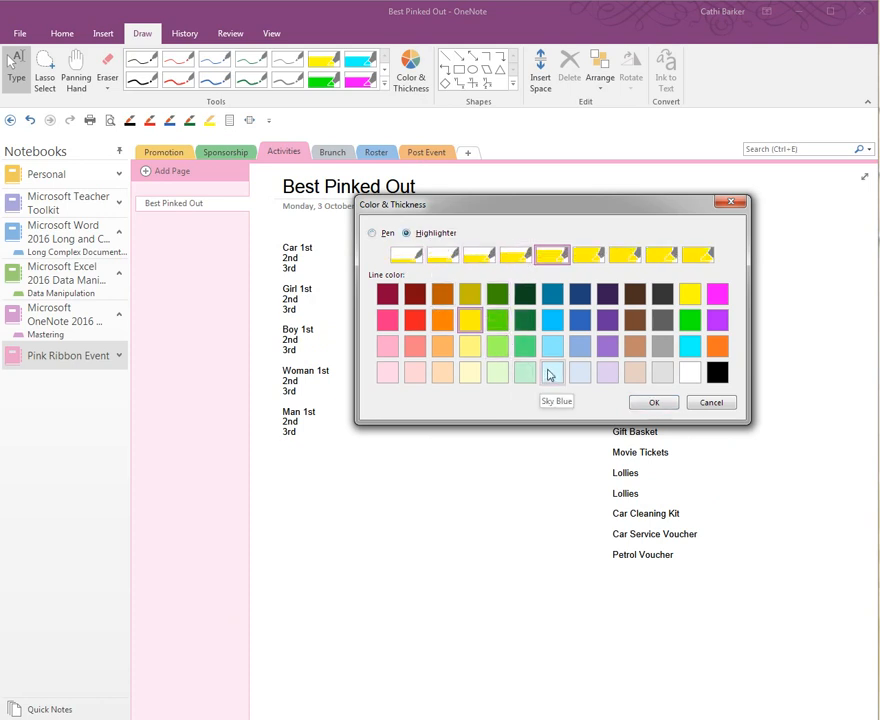
left_click(385, 235)
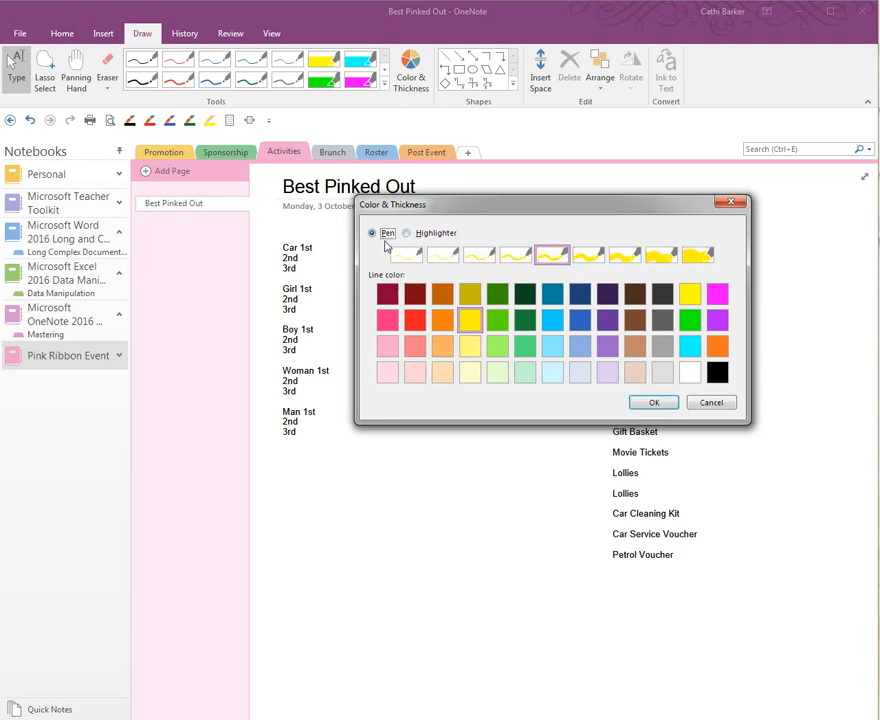
left_click(710, 405)
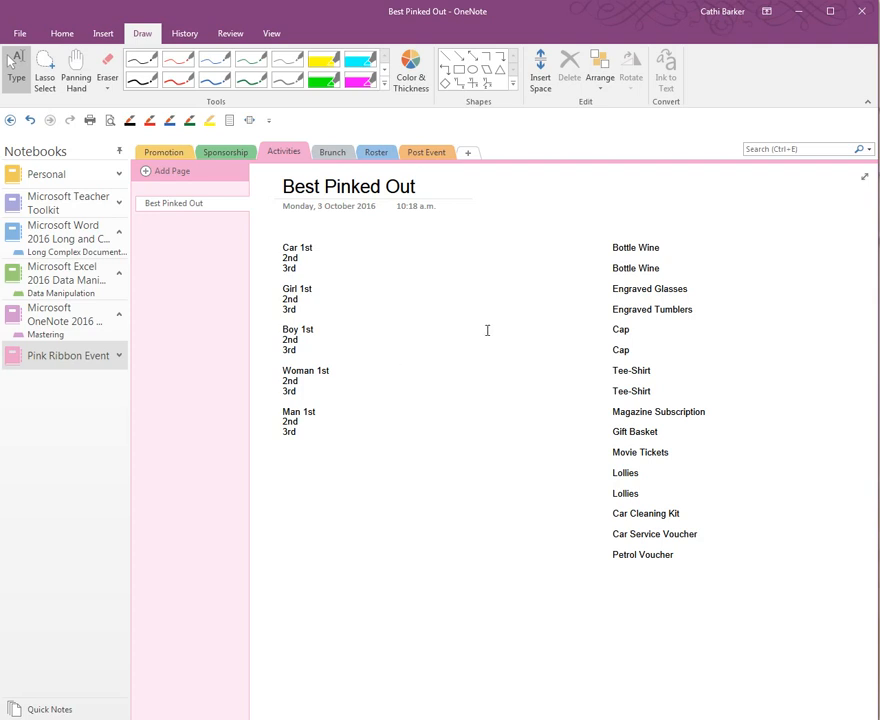
Circle the placings list with a thick built-in pink pen and the prizes list with a thick built-in light green pen
left_click(385, 84)
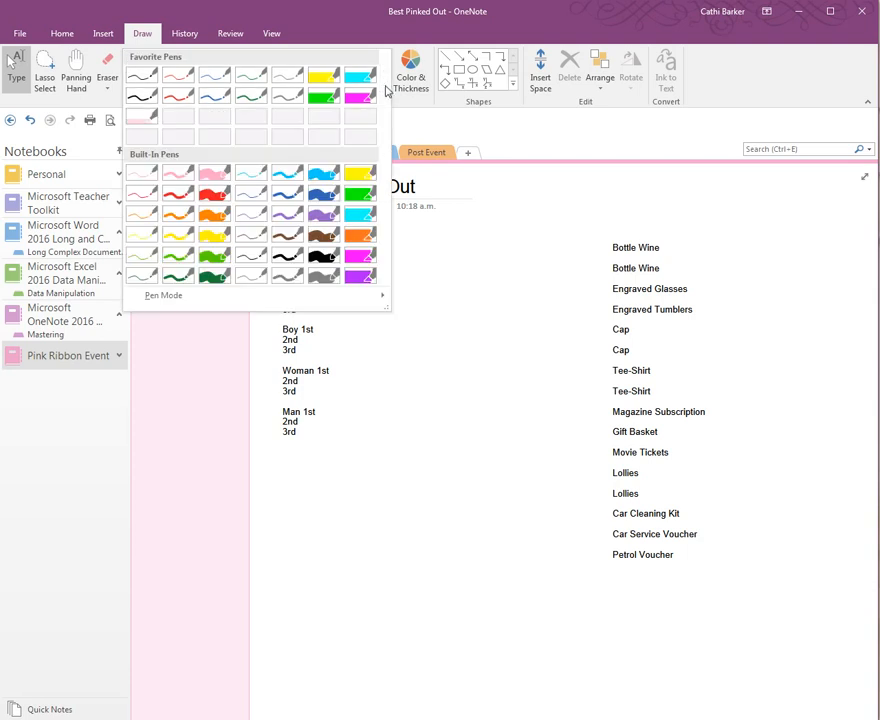
left_click(213, 180)
mouse_move(339, 238)
left_mouse_down()
mouse_move(279, 232)
mouse_move(257, 308)
mouse_move(263, 448)
mouse_move(409, 444)
mouse_move(433, 256)
mouse_move(355, 223)
left_mouse_up()
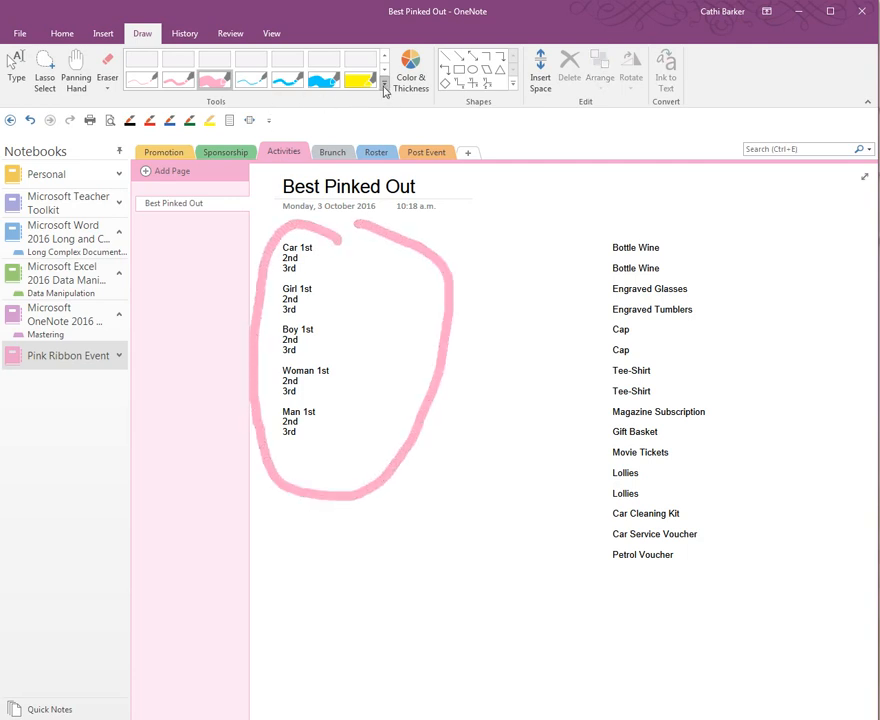
left_click(385, 91)
left_click(224, 257)
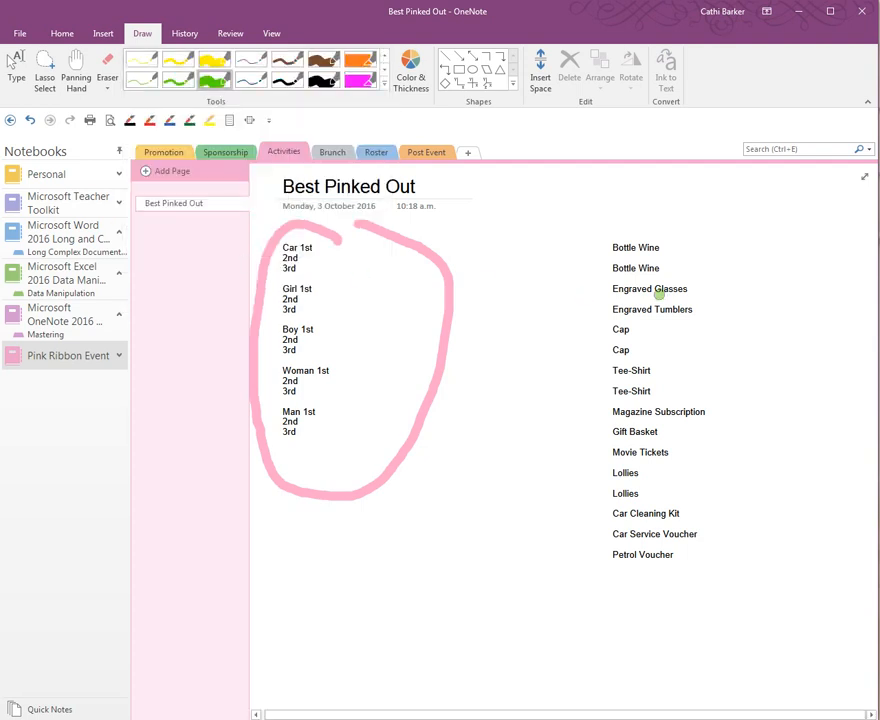
mouse_move(717, 215)
left_mouse_down()
mouse_move(612, 222)
mouse_move(542, 412)
mouse_move(740, 600)
mouse_move(800, 240)
mouse_move(695, 231)
left_mouse_up()
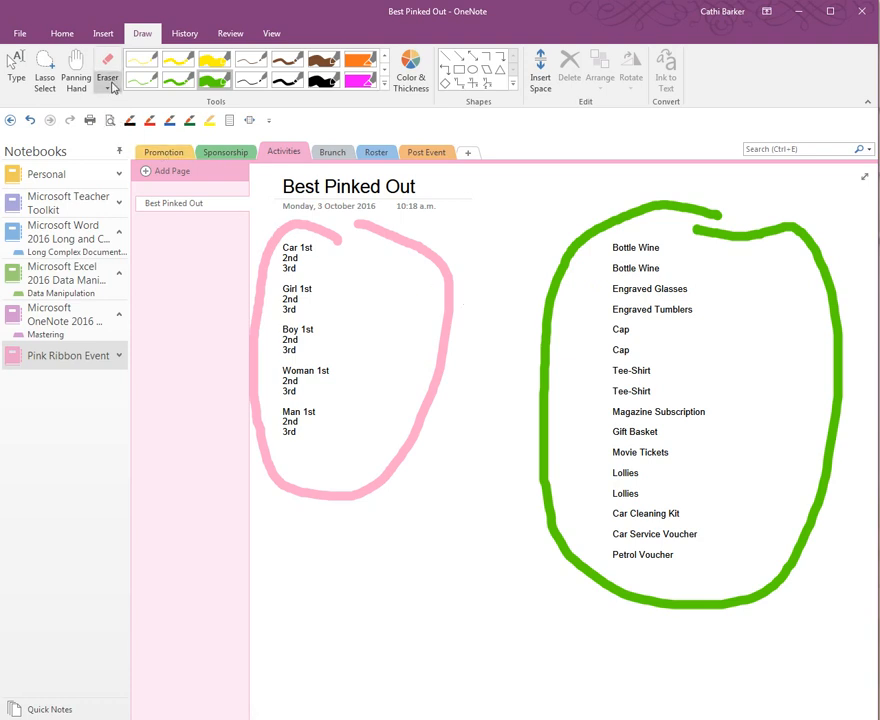
Remove the whole green loop around the prizes list with the Stroke Eraser
left_click(110, 87)
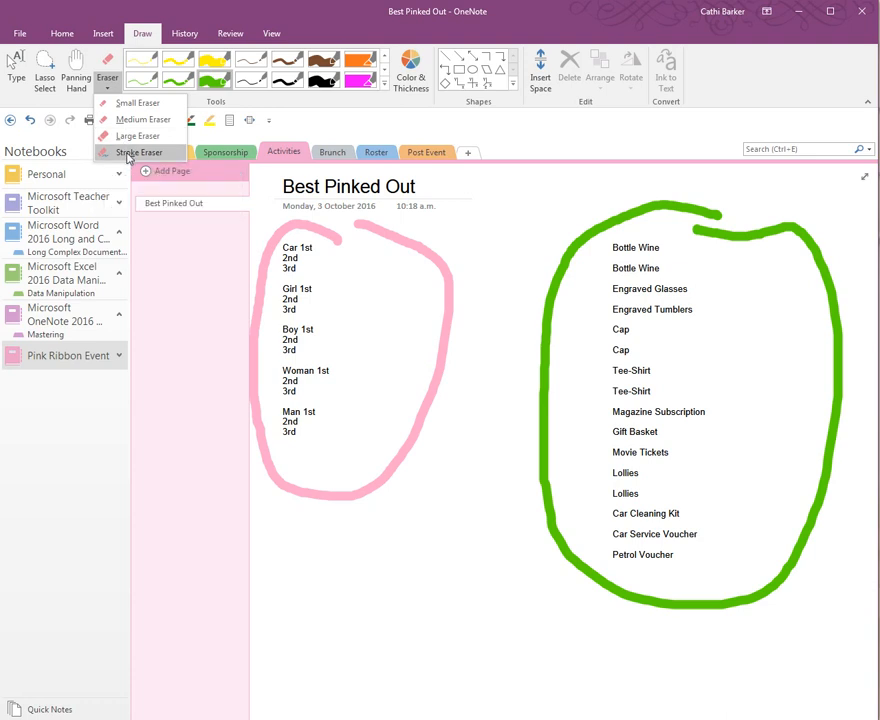
left_click(131, 153)
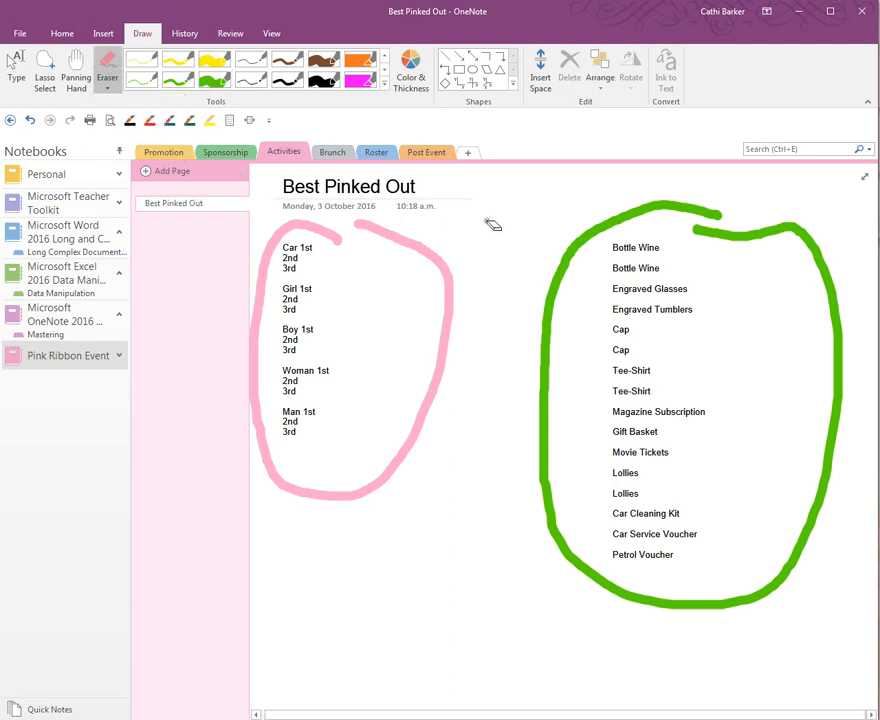
left_click(724, 217)
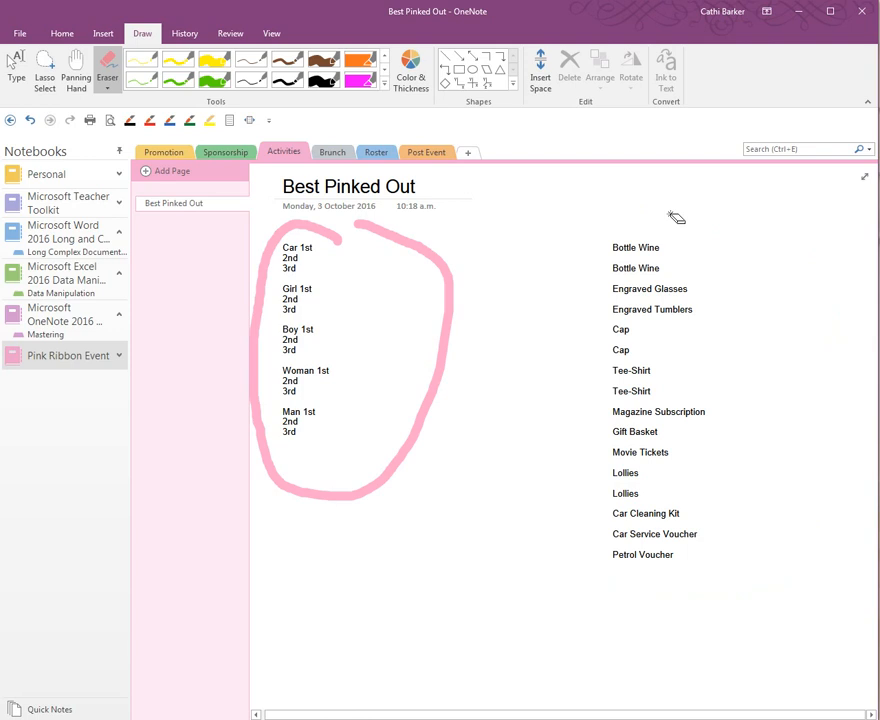
Erase the pink loop's upper-left end with the Small Eraser and its left side with the Large Eraser
left_click(109, 88)
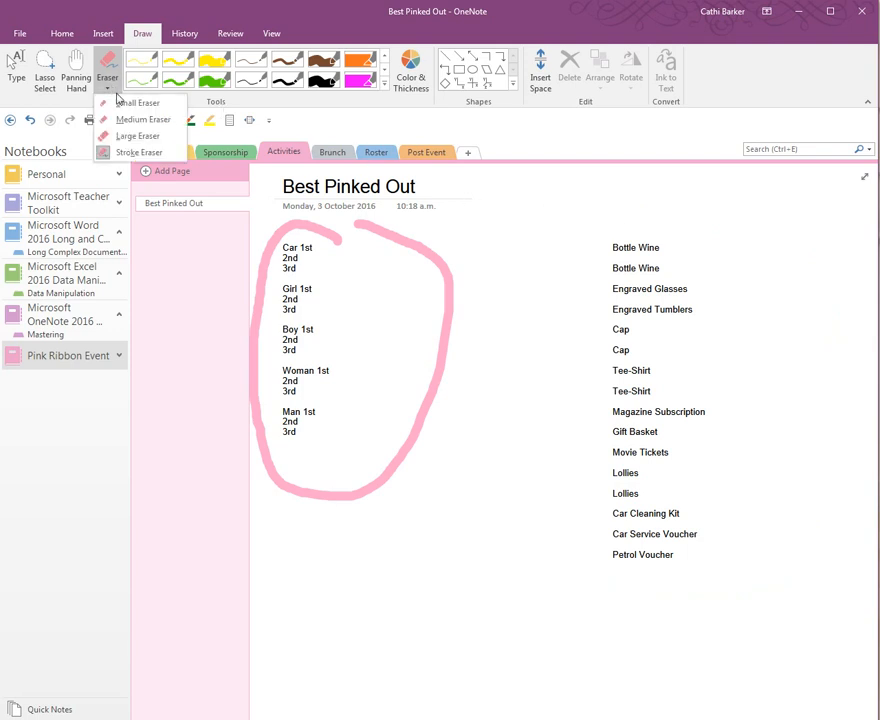
left_click(122, 104)
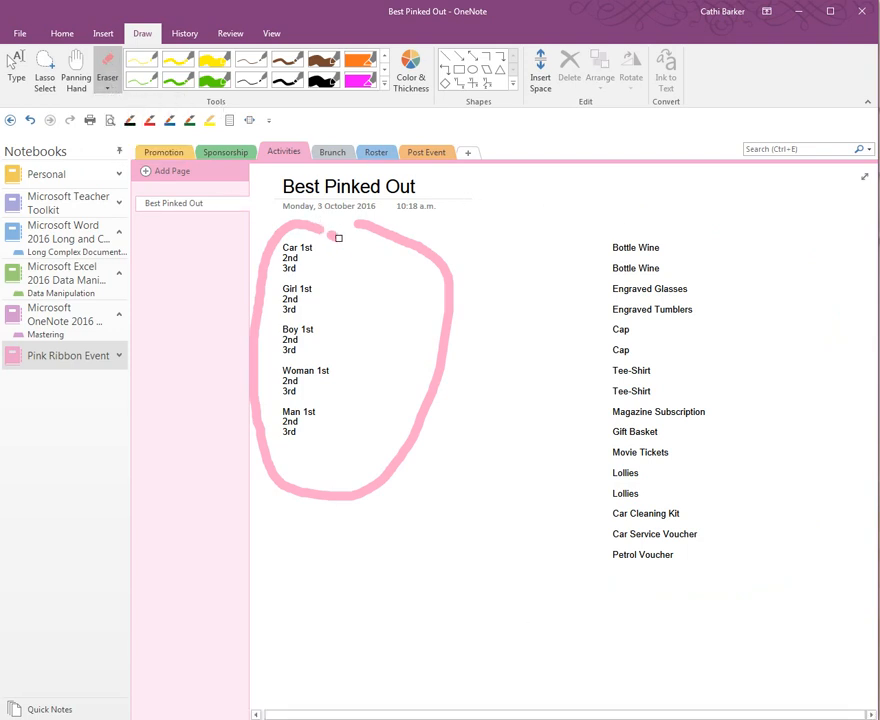
left_click_drag(338, 237, 315, 227)
left_click(107, 88)
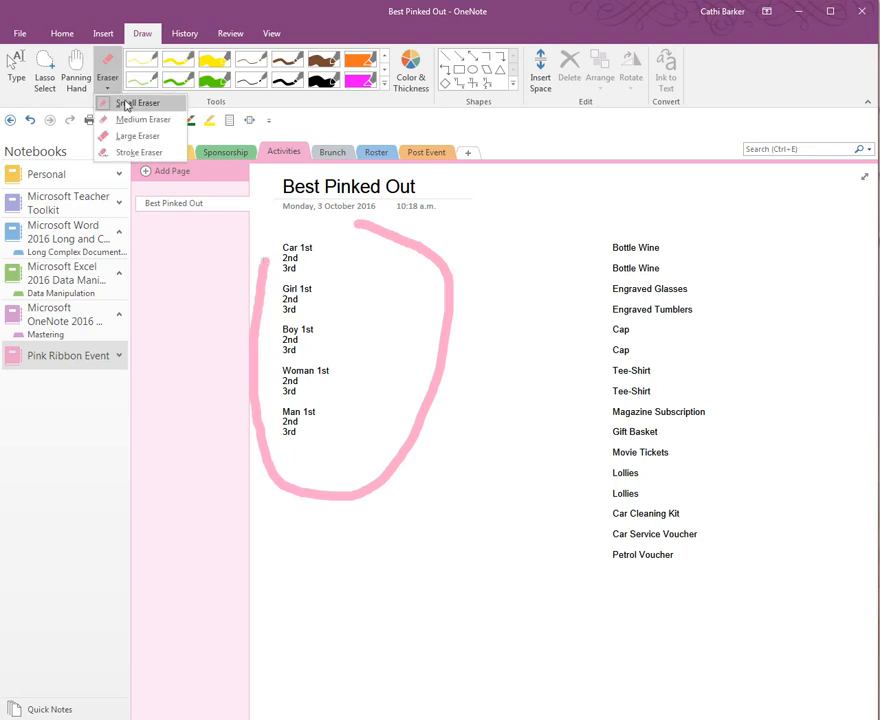
left_click(128, 135)
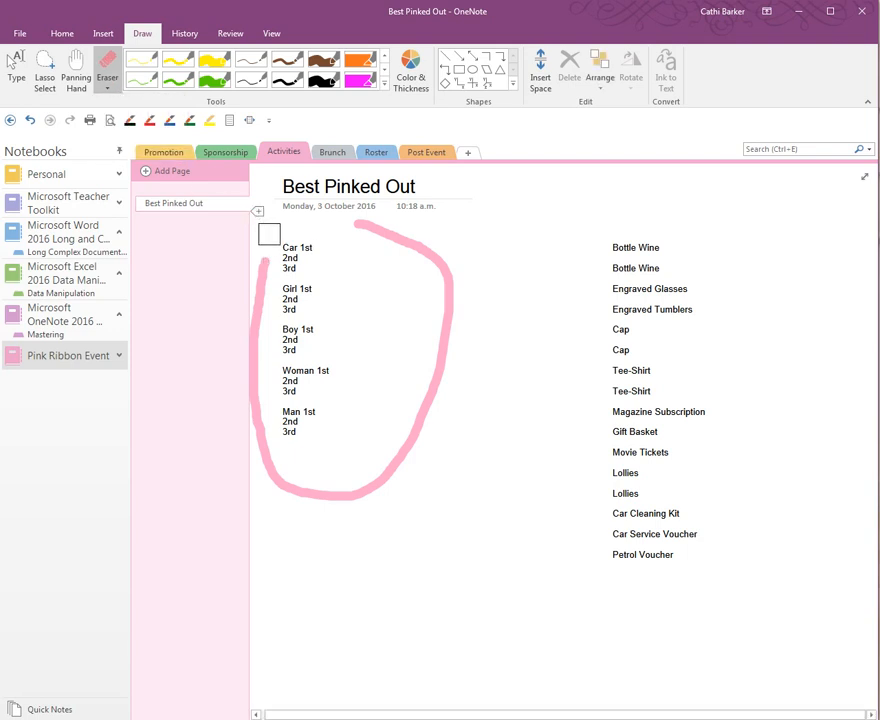
mouse_move(268, 234)
left_mouse_down()
mouse_move(247, 387)
mouse_move(281, 445)
left_mouse_up()
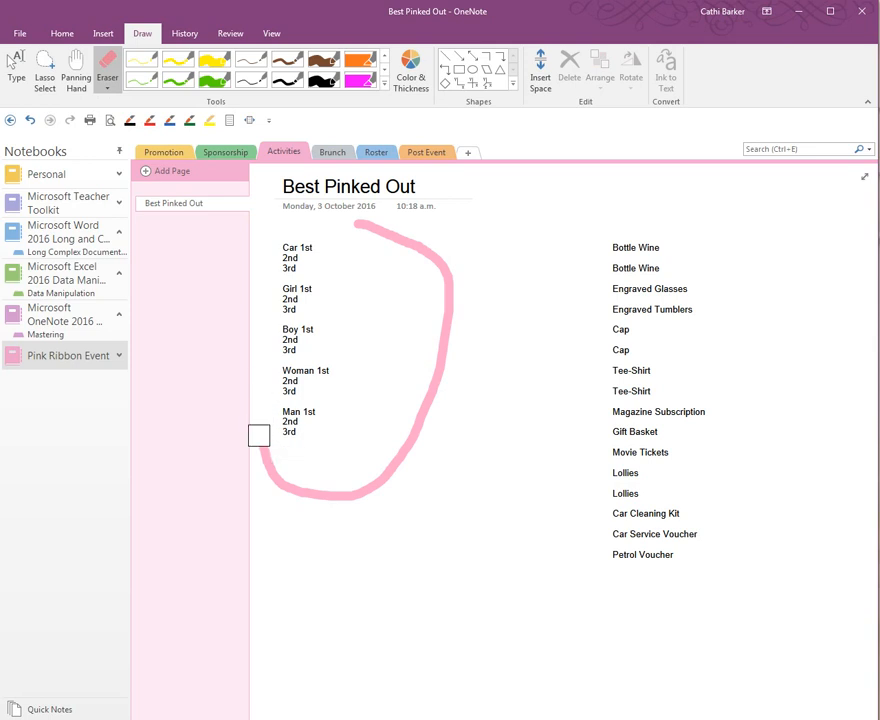
Remove the rest of the pink loop around the placings list with the Stroke Eraser
left_click(107, 88)
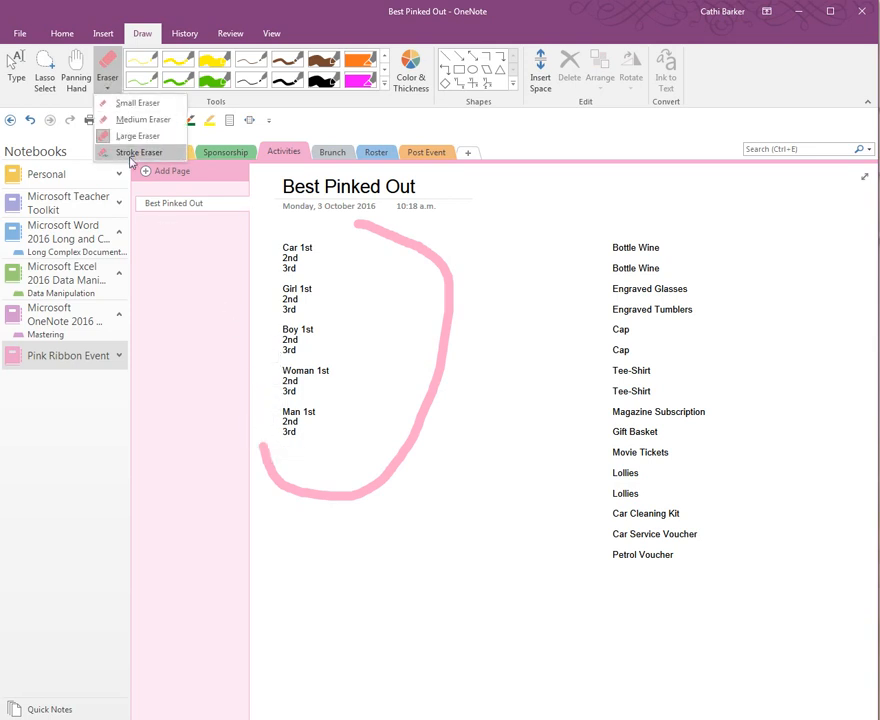
left_click(128, 150)
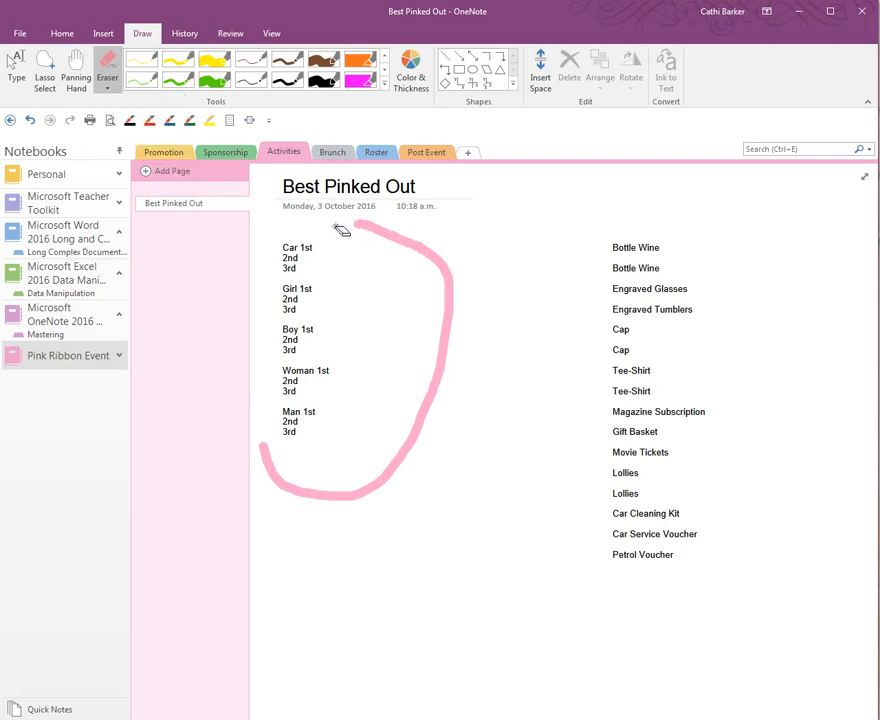
left_click(425, 252)
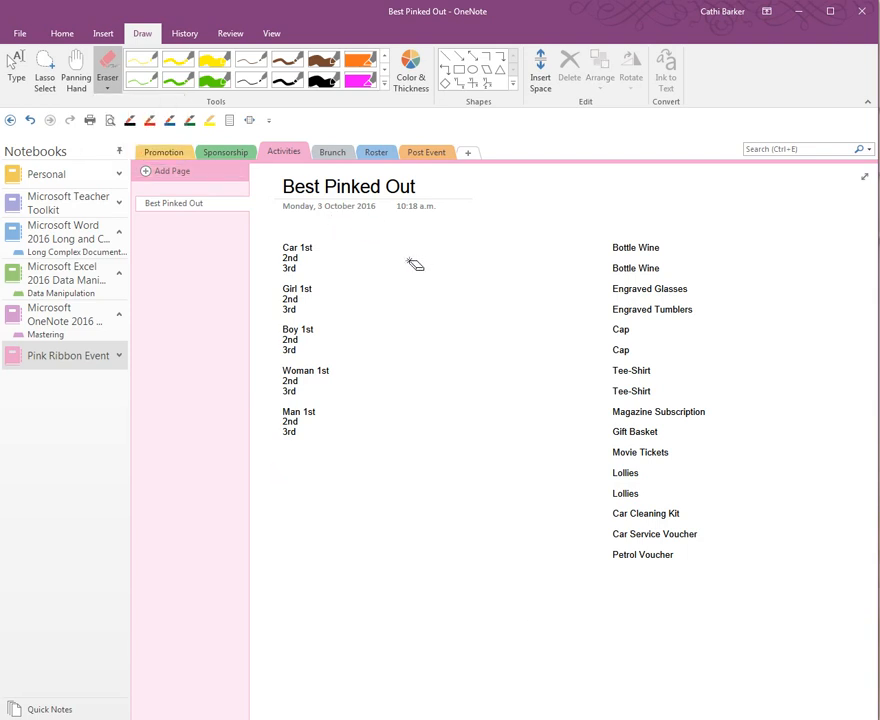
Circle the placings list with the thick built-in pink pen and the prizes list with the thick built-in light green pen
left_click(384, 84)
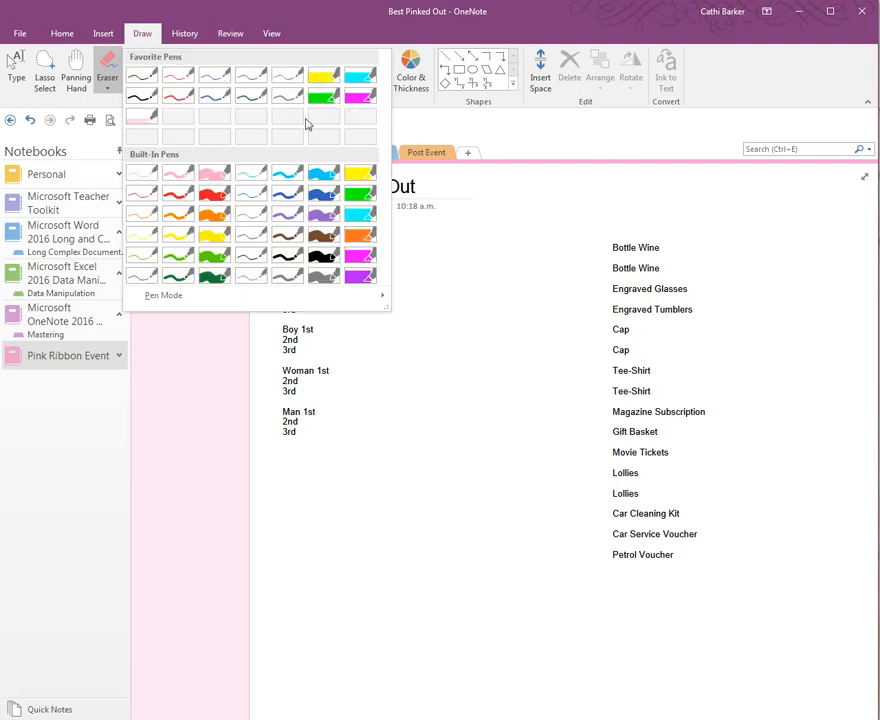
left_click(214, 173)
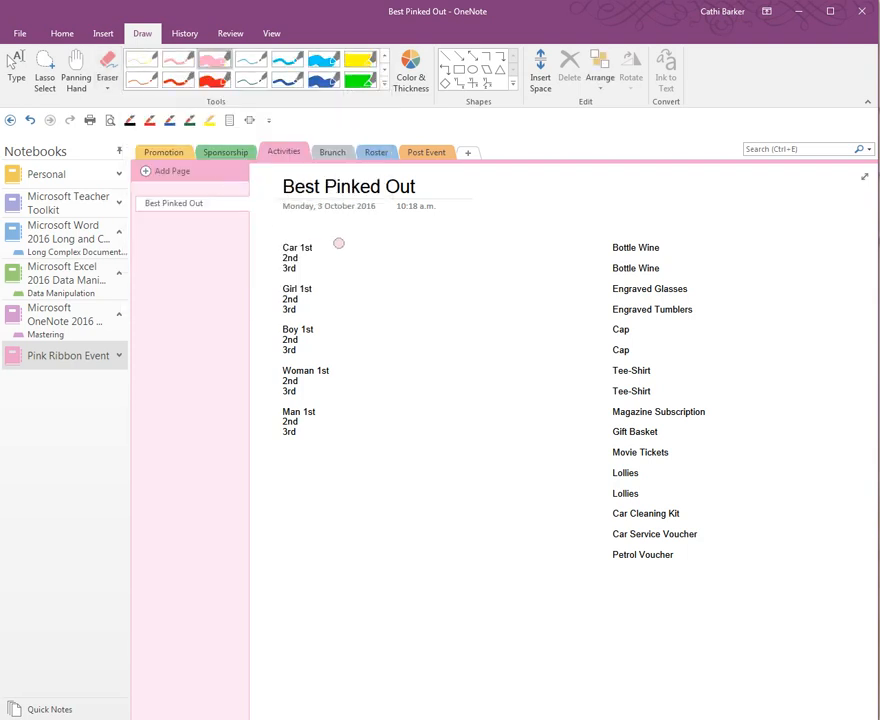
mouse_move(395, 247)
left_mouse_down()
mouse_move(330, 228)
mouse_move(277, 249)
mouse_move(257, 309)
mouse_move(256, 412)
mouse_move(372, 442)
mouse_move(400, 308)
mouse_move(336, 258)
left_mouse_up()
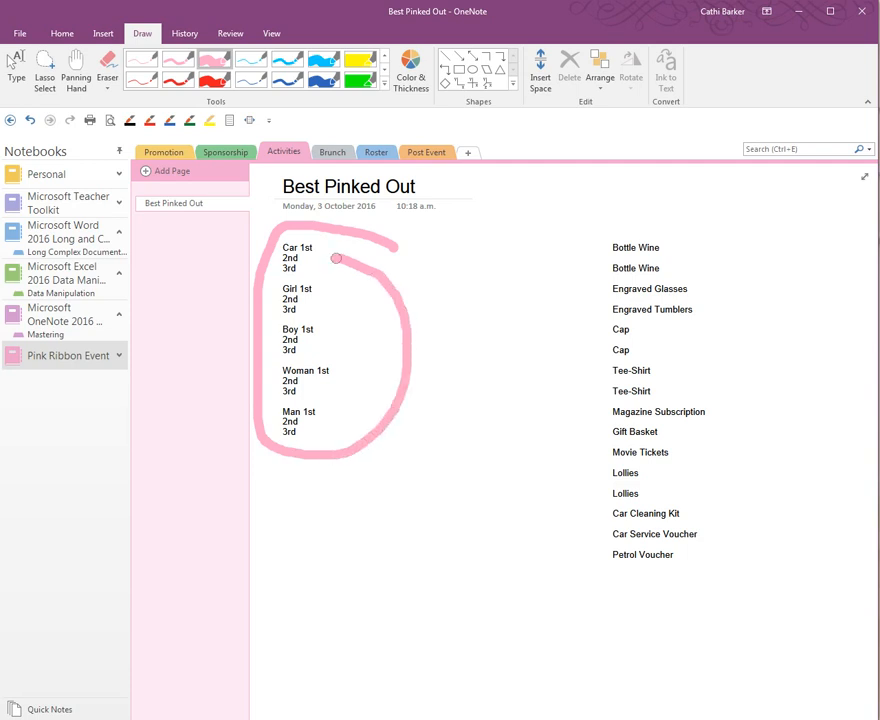
left_click(384, 84)
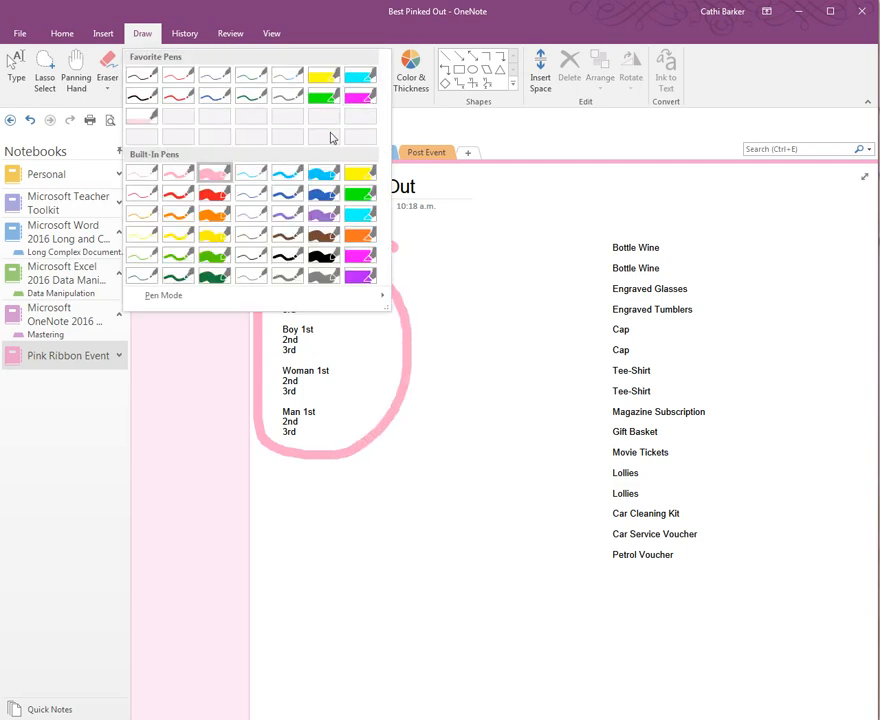
left_click(224, 258)
mouse_move(687, 234)
left_mouse_down()
mouse_move(615, 228)
mouse_move(567, 331)
mouse_move(555, 510)
mouse_move(655, 585)
mouse_move(768, 420)
mouse_move(740, 220)
mouse_move(680, 205)
left_mouse_up()
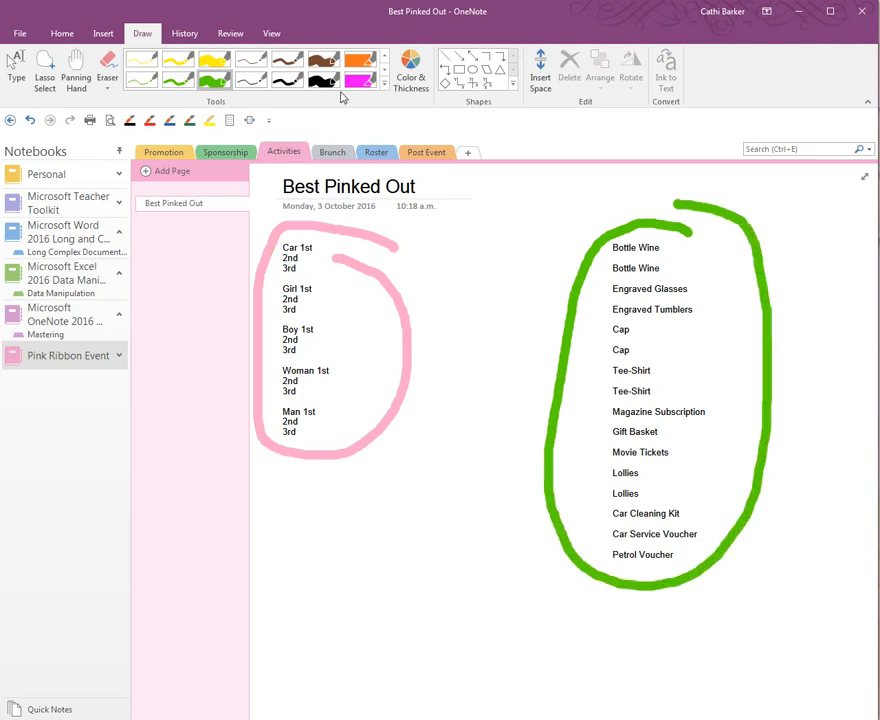
With the thin pink pen, draw arrows from Girl 1st and Boy 1st to Lollies, Girl 2nd to Movie Tickets, and Girl 3rd to the upper Tee-Shirt
left_click(384, 84)
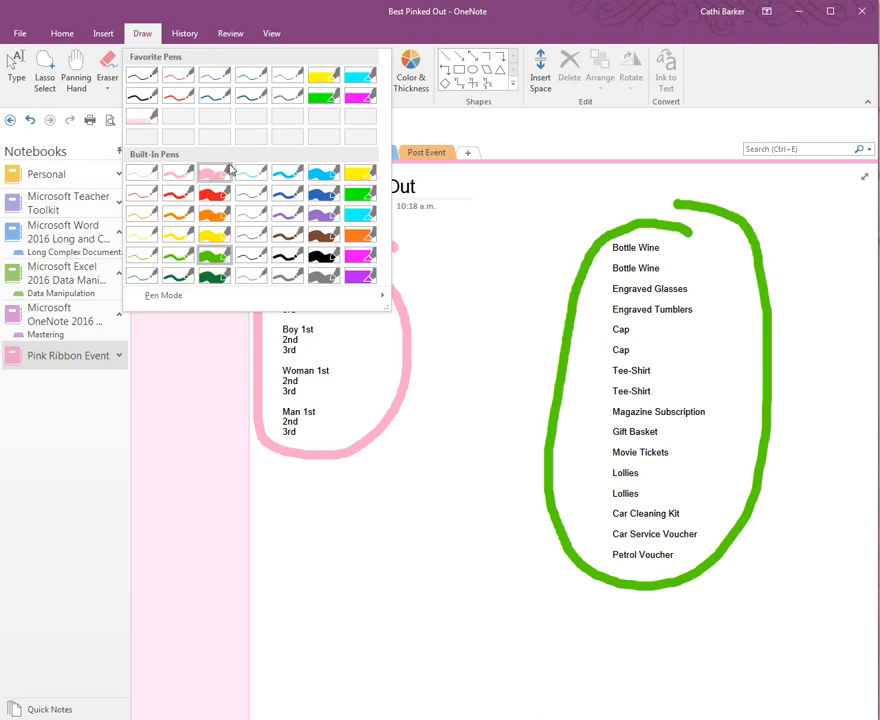
left_click(143, 174)
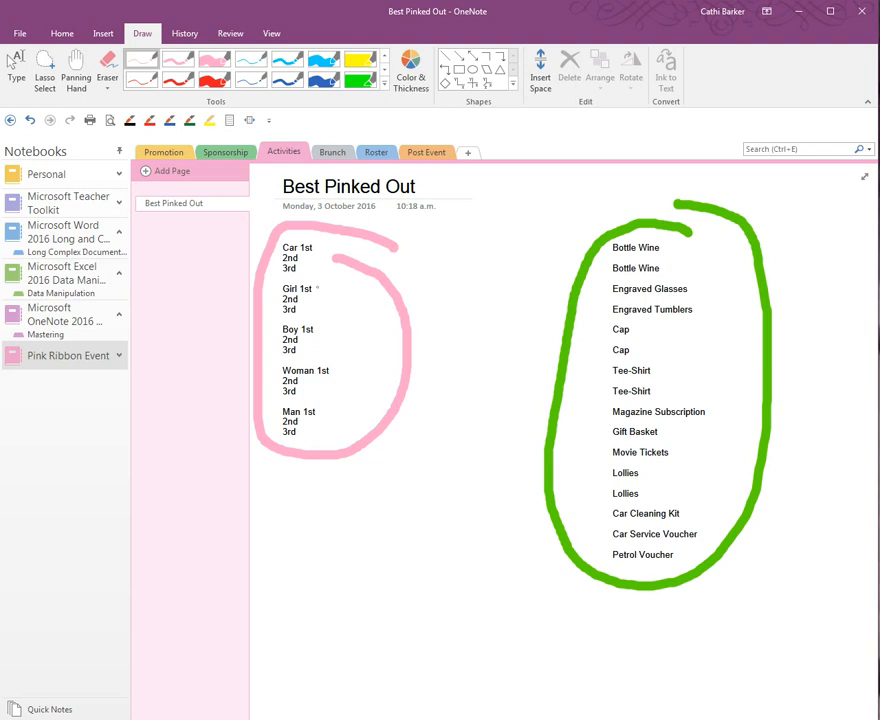
mouse_move(323, 285)
left_mouse_down()
mouse_move(455, 307)
mouse_move(511, 370)
left_mouse_up()
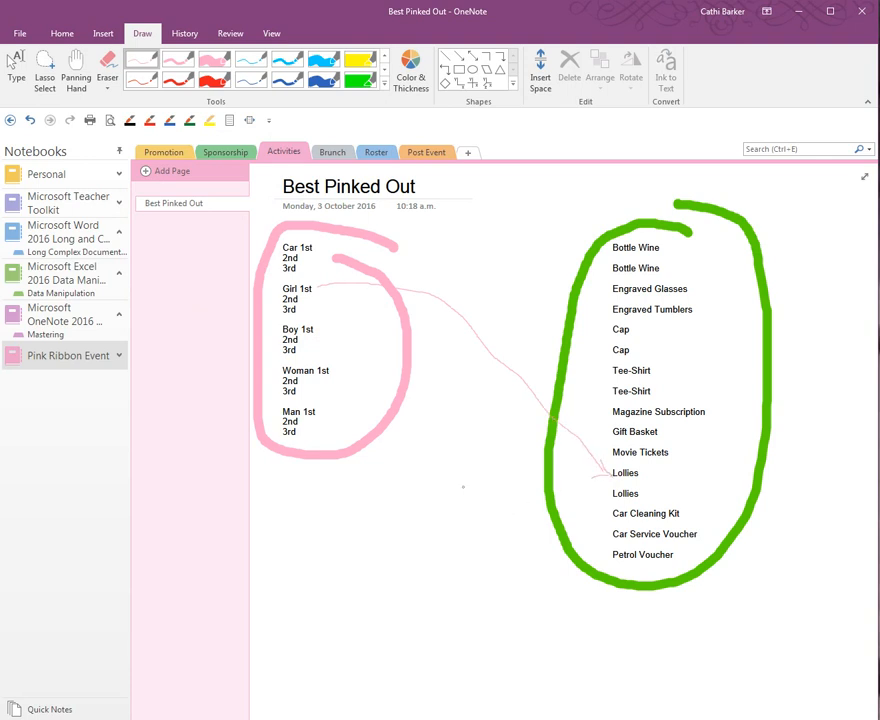
mouse_move(321, 329)
left_mouse_down()
mouse_move(363, 334)
mouse_move(539, 465)
left_mouse_up()
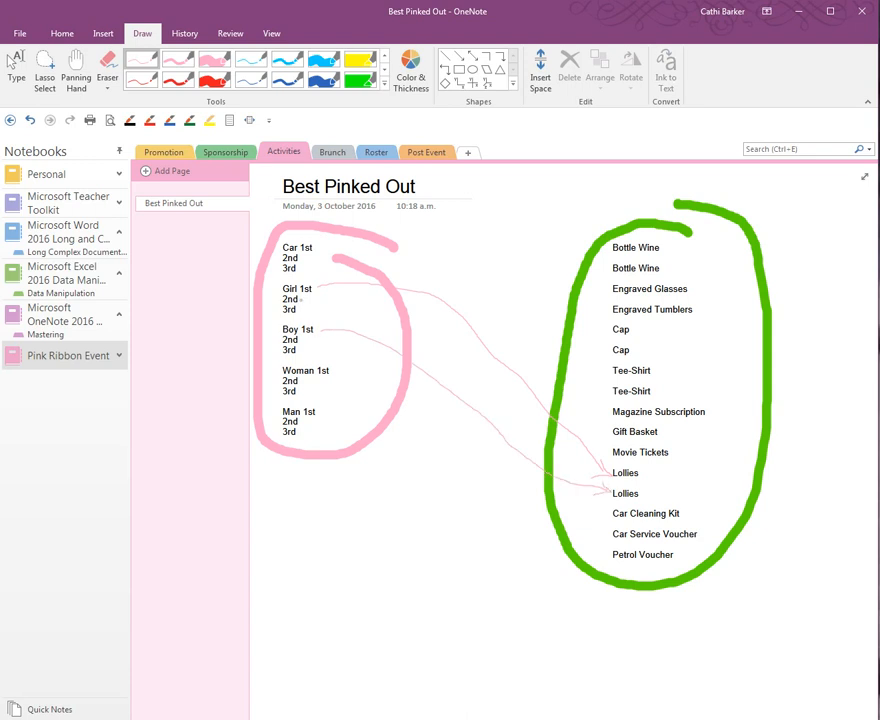
mouse_move(302, 299)
left_mouse_down()
mouse_move(440, 345)
mouse_move(580, 413)
left_mouse_up()
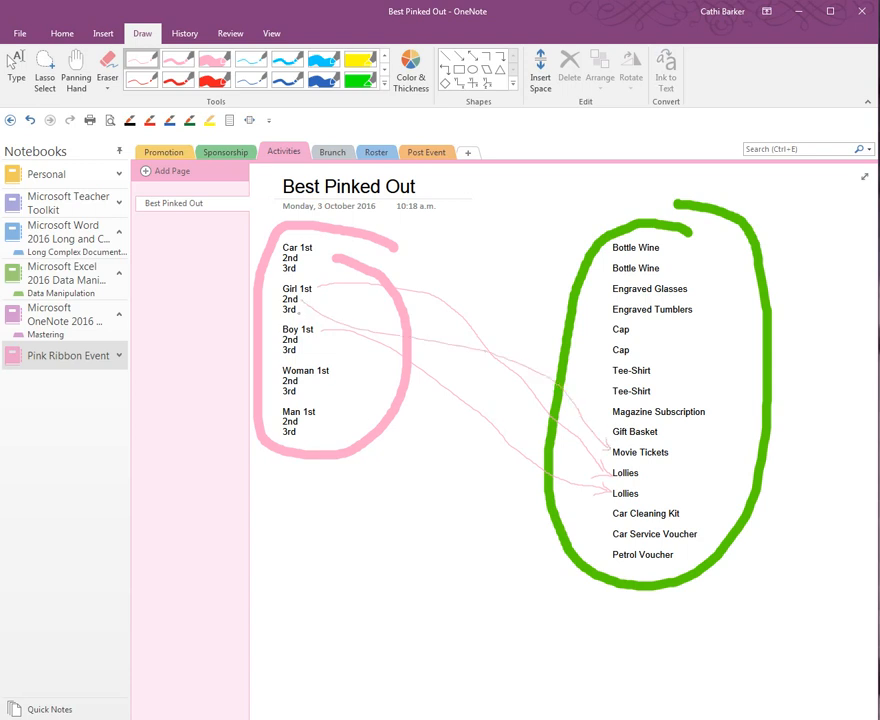
mouse_move(298, 311)
left_mouse_down()
mouse_move(440, 342)
mouse_move(574, 350)
left_mouse_up()
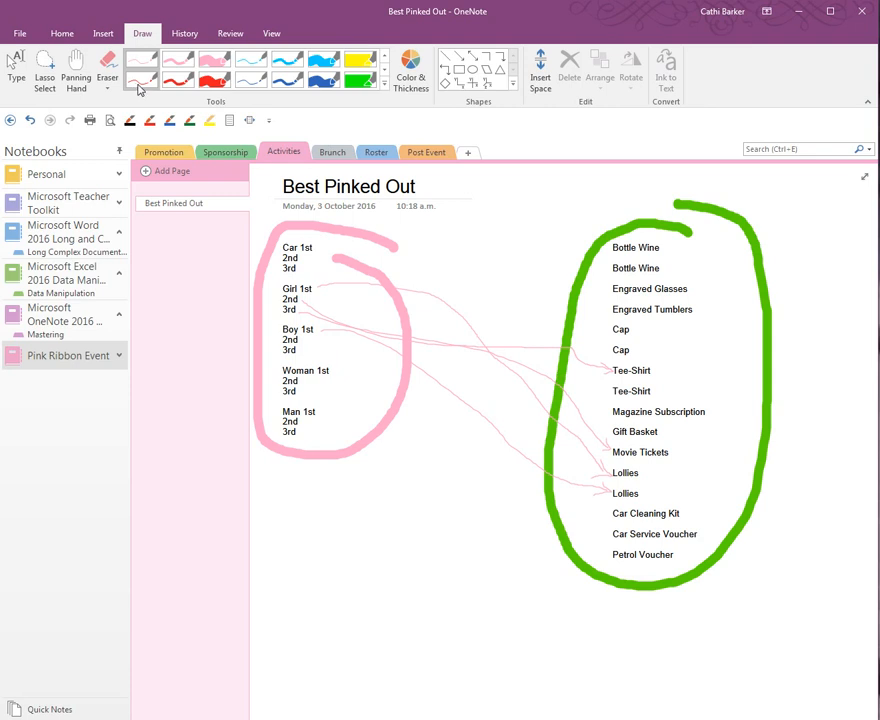
With the thin red pen, draw arrows from Car 1st to Petrol Voucher, Car 2nd to Car Cleaning Kit, and Car 3rd to Car Service Voucher
left_click(149, 120)
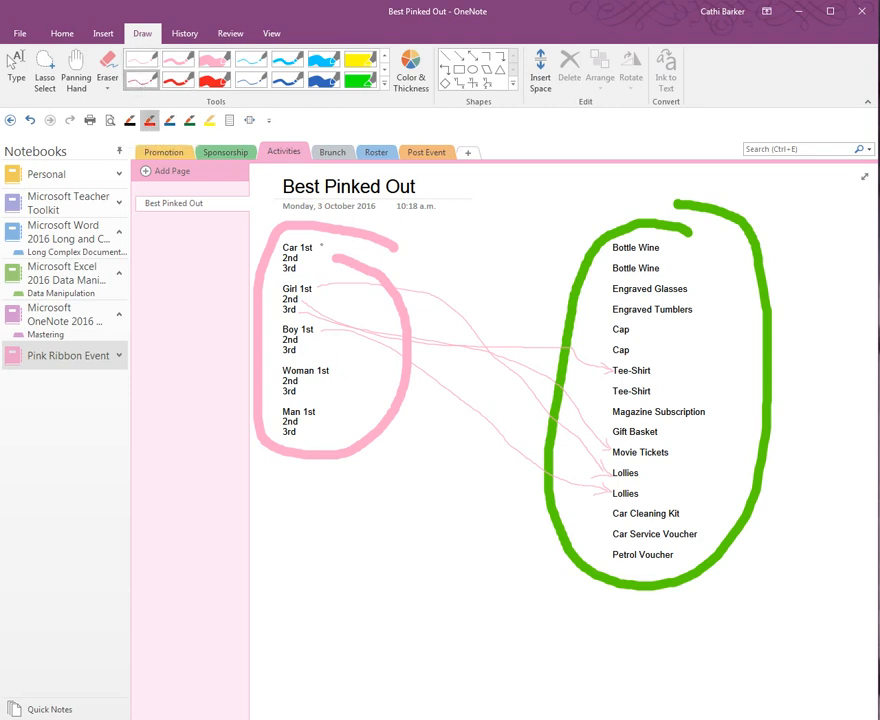
mouse_move(321, 243)
left_mouse_down()
mouse_move(418, 290)
mouse_move(465, 465)
mouse_move(560, 533)
left_mouse_up()
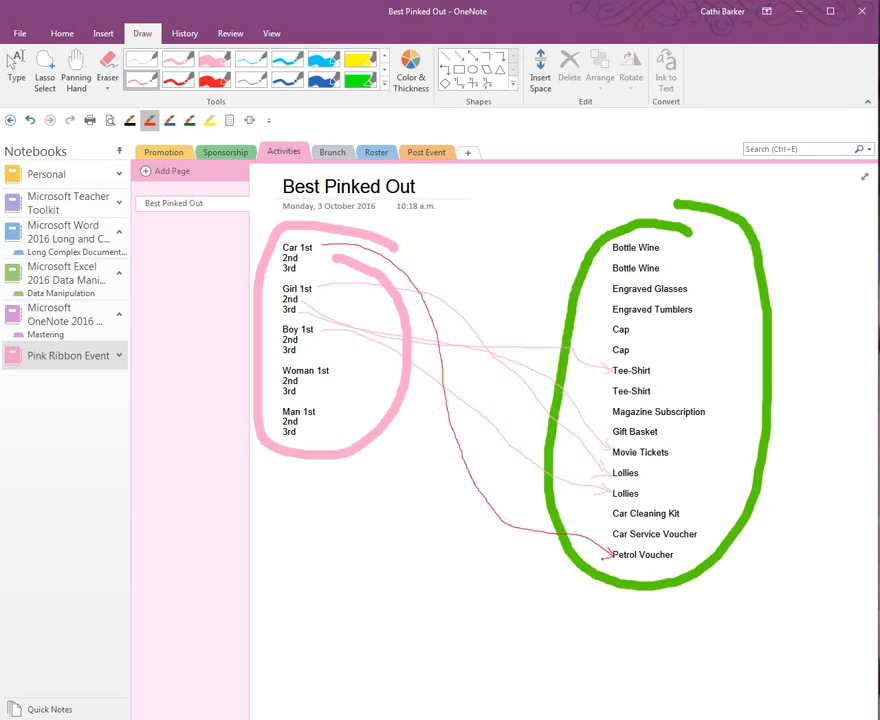
mouse_move(307, 260)
left_mouse_down()
mouse_move(449, 430)
mouse_move(522, 494)
mouse_move(587, 505)
left_mouse_up()
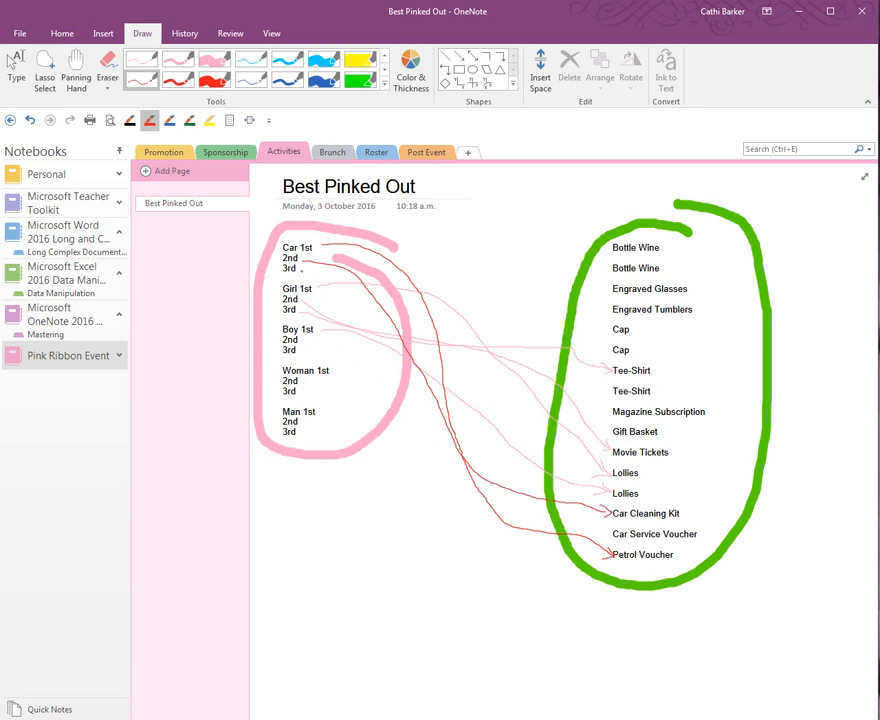
mouse_move(302, 270)
left_mouse_down()
mouse_move(416, 228)
mouse_move(647, 180)
mouse_move(818, 264)
mouse_move(805, 490)
mouse_move(765, 518)
mouse_move(705, 534)
left_mouse_up()
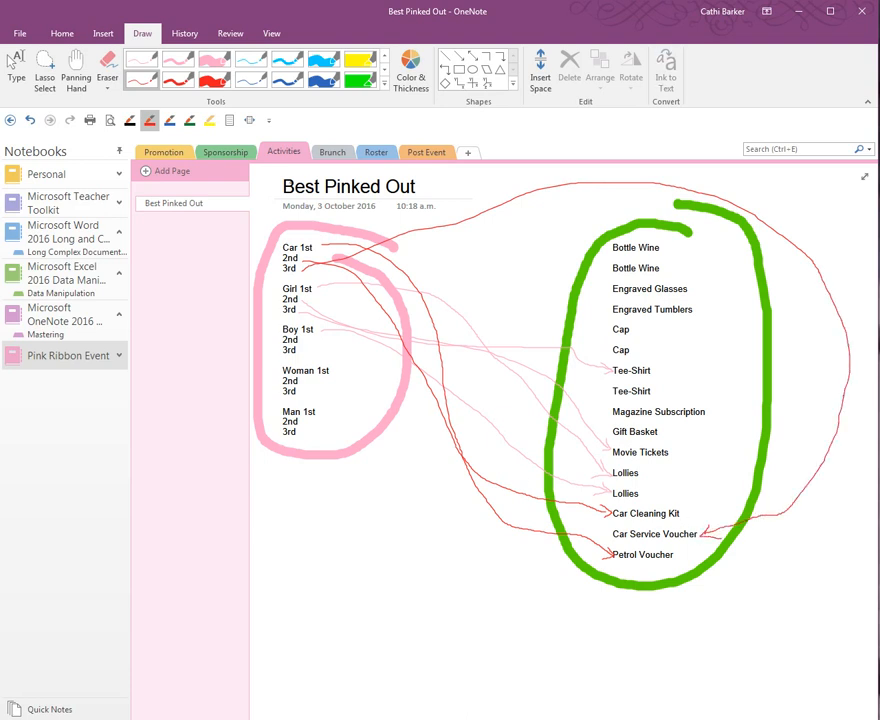
With the thin light blue pen, draw arrows from Boy 2nd to the upper Cap and from Boy 3rd to Movie Tickets
left_click(384, 84)
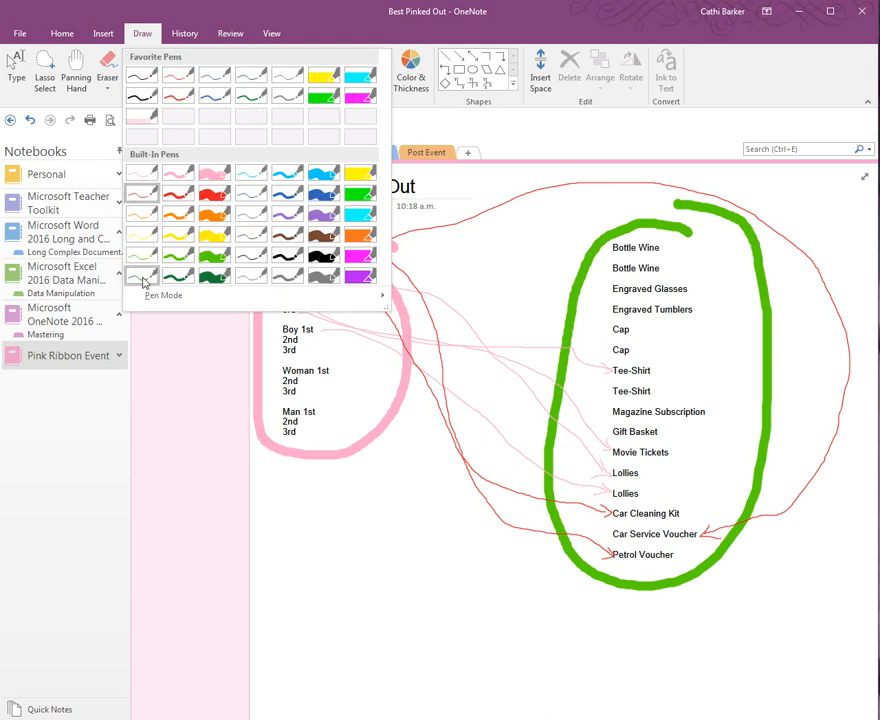
left_click(252, 176)
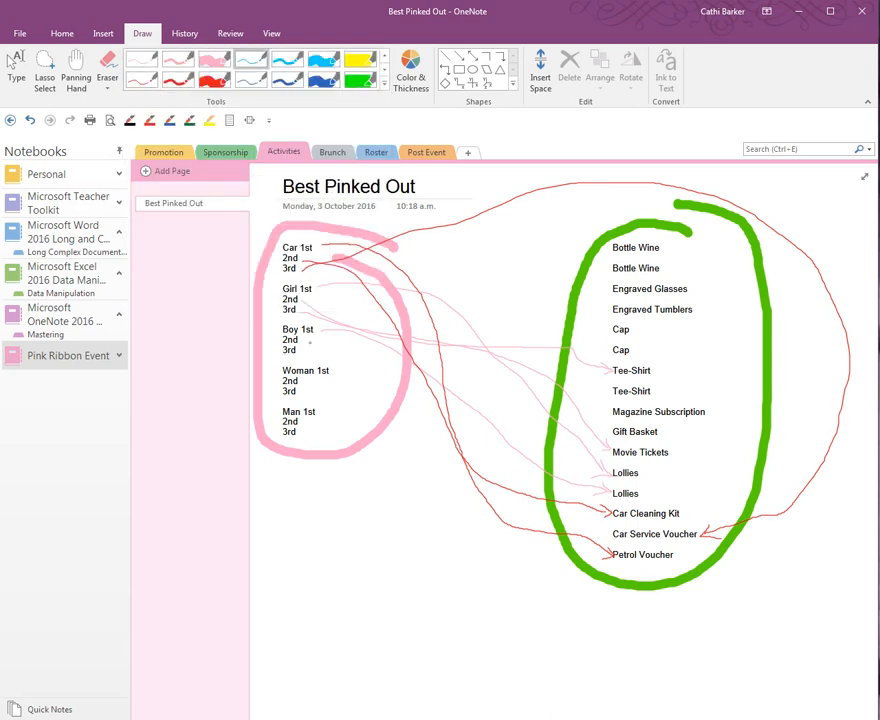
left_click_drag(309, 343, 590, 321)
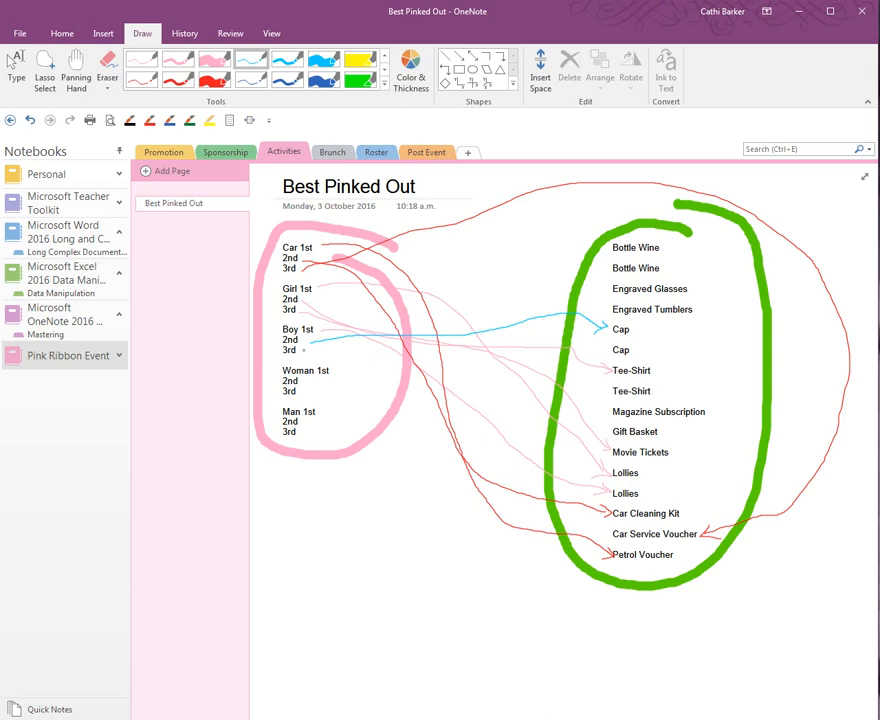
mouse_move(330, 349)
left_mouse_down()
mouse_move(450, 356)
mouse_move(597, 441)
left_mouse_up()
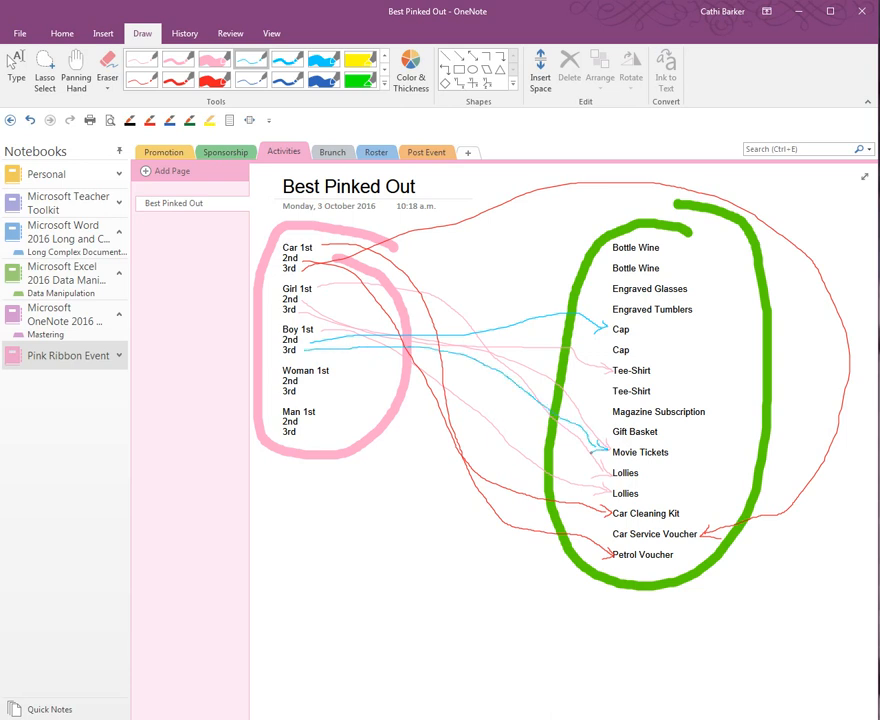
With the thin dark green pen, draw arrows from Woman 1st to the upper Bottle Wine, 2nd to Engraved Glasses, and 3rd to Gift Basket
left_click(384, 84)
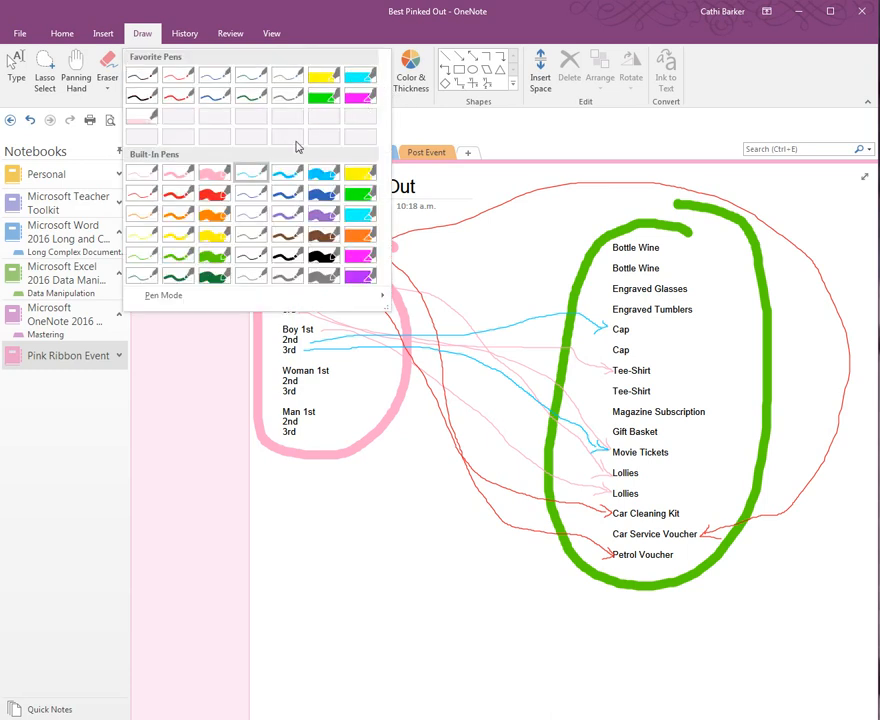
left_click(146, 280)
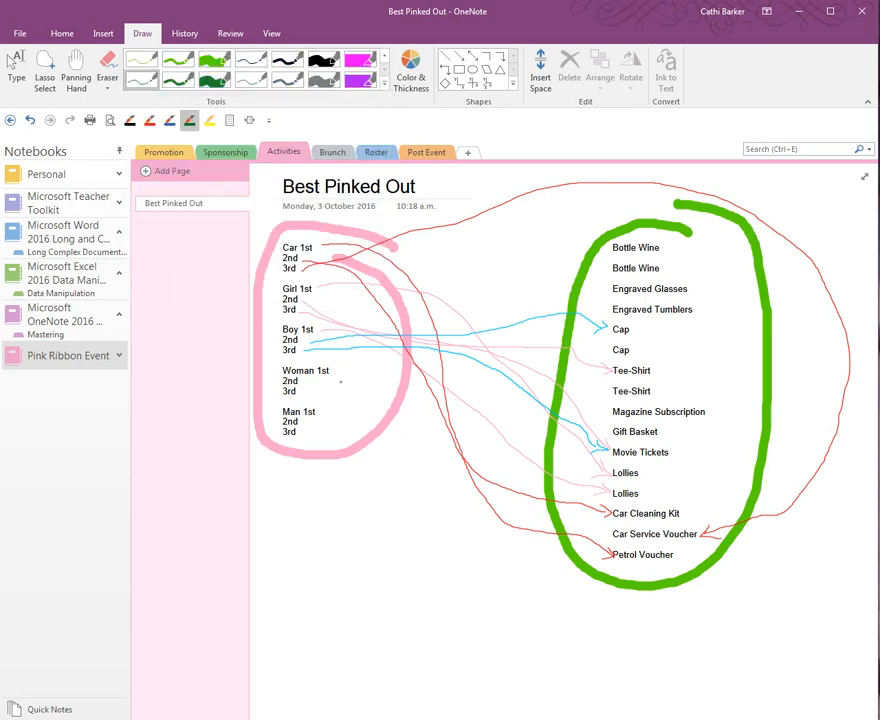
left_click_drag(337, 370, 604, 250)
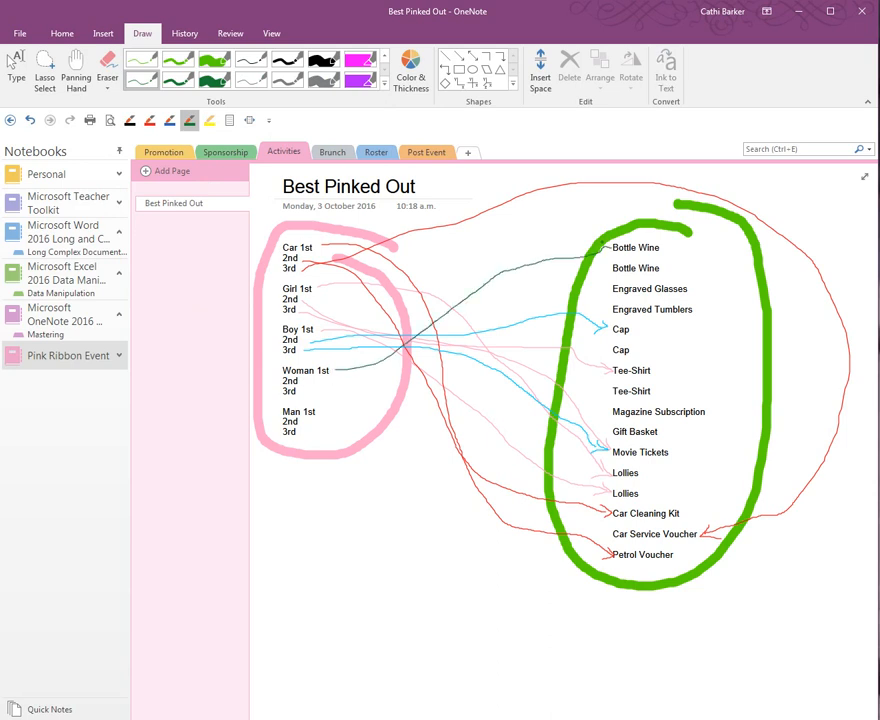
mouse_move(309, 383)
left_mouse_down()
mouse_move(390, 369)
mouse_move(517, 301)
mouse_move(580, 292)
left_mouse_up()
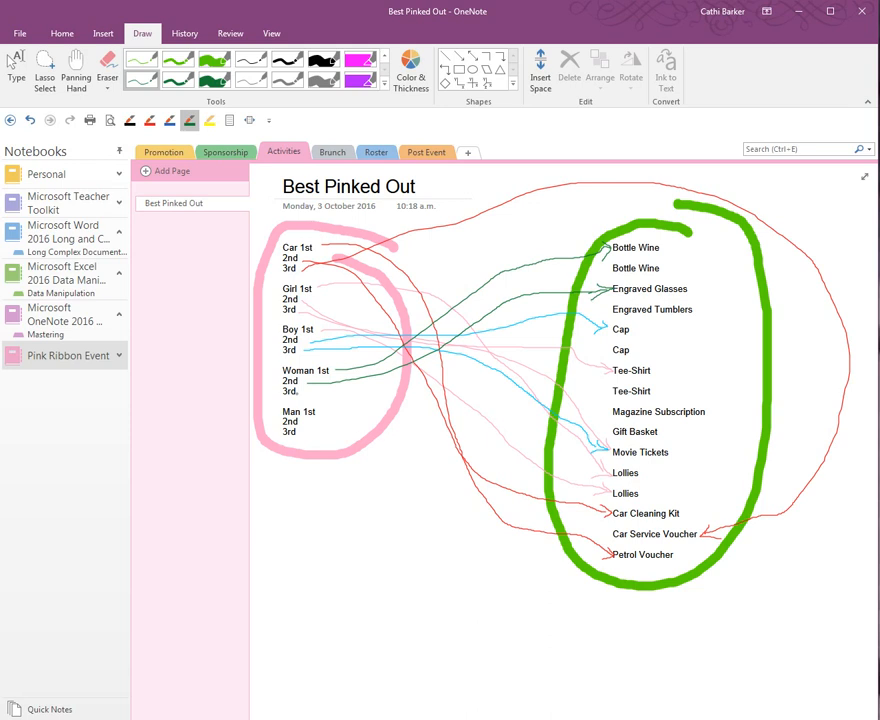
mouse_move(297, 392)
left_mouse_down()
mouse_move(556, 414)
mouse_move(608, 427)
left_mouse_up()
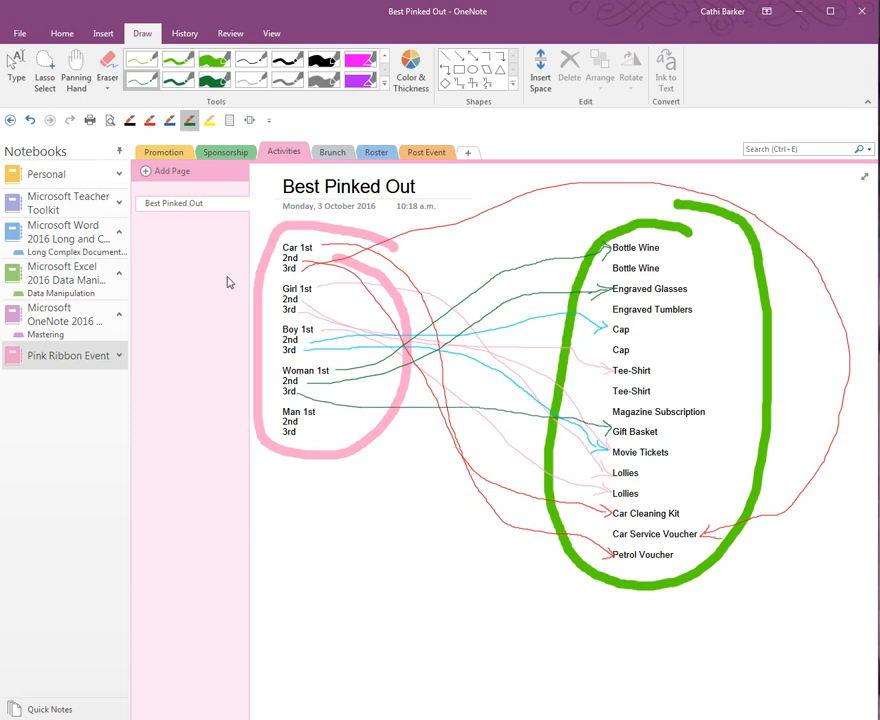
With the thin dark blue pen, draw arrows from Man 1st to the lower Bottle Wine, 2nd to Engraved Tumblers, and 3rd to Magazine Subscription
left_click(384, 84)
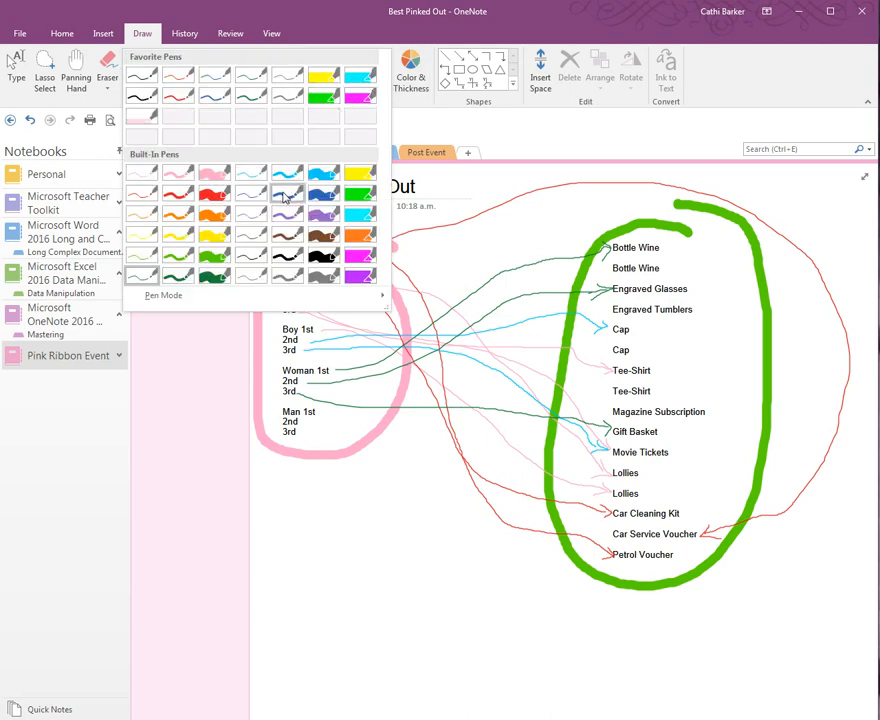
left_click(252, 195)
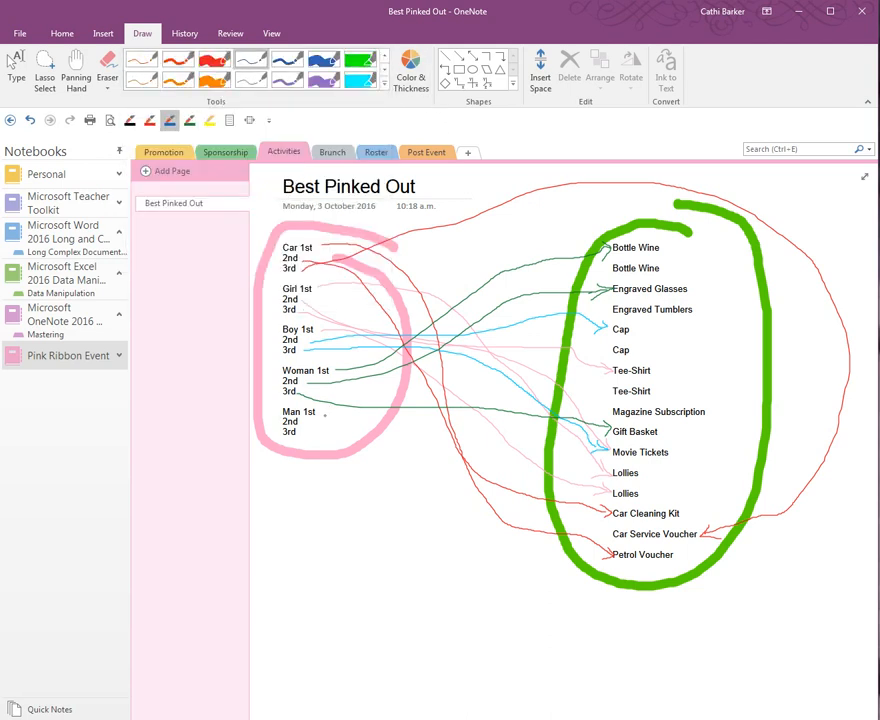
mouse_move(433, 383)
left_mouse_down()
mouse_move(593, 270)
mouse_move(610, 268)
left_mouse_up()
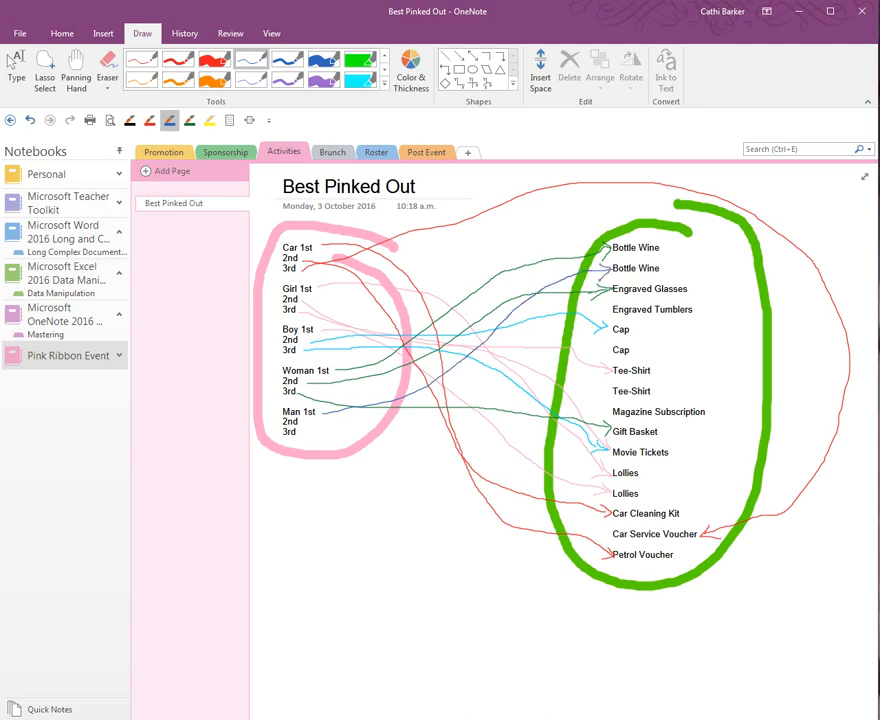
mouse_move(309, 424)
left_mouse_down()
mouse_move(447, 408)
mouse_move(578, 318)
left_mouse_up()
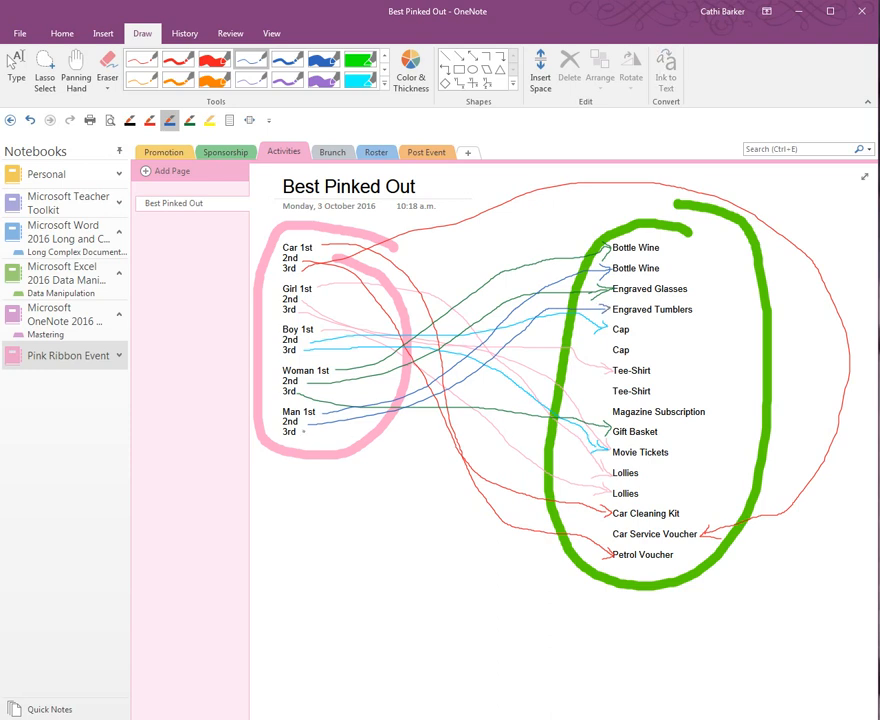
mouse_move(303, 432)
left_mouse_down()
mouse_move(556, 400)
mouse_move(598, 404)
left_mouse_up()
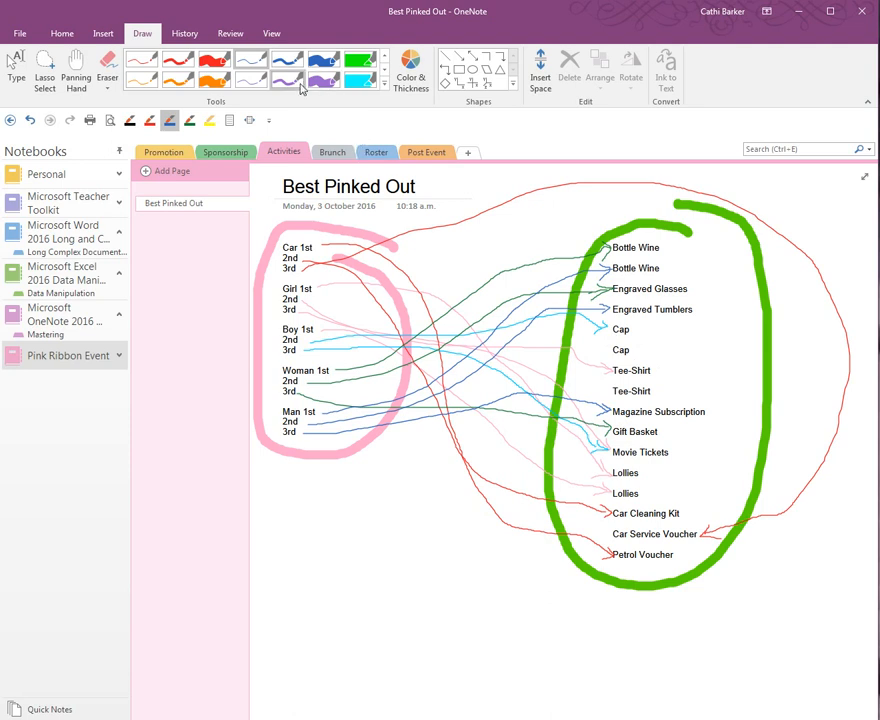
Handwrite "Spot" with the thin purple pen beside the lower Cap and the lower Tee-Shirt
left_click(254, 83)
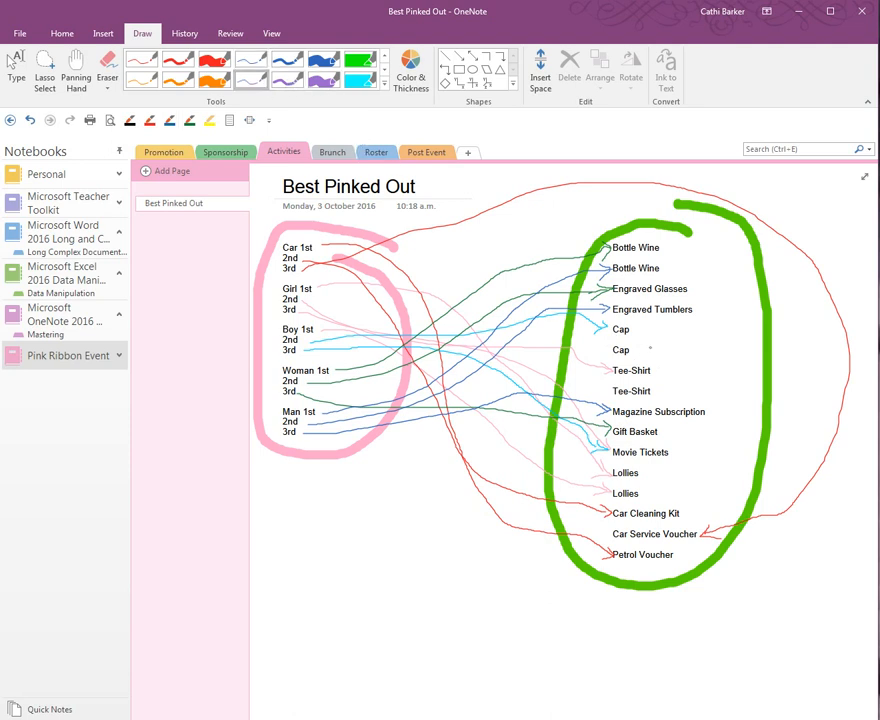
left_click_drag(643, 345, 655, 353)
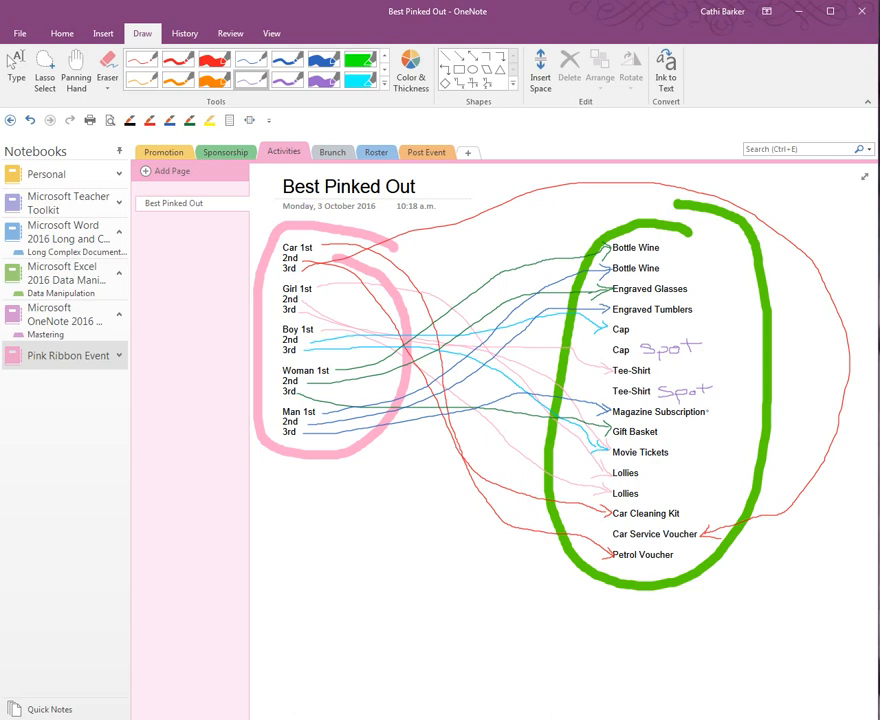
Lasso-select the handwritten "Spot" beside the lower Tee-Shirt and try to convert it to text
left_click(42, 84)
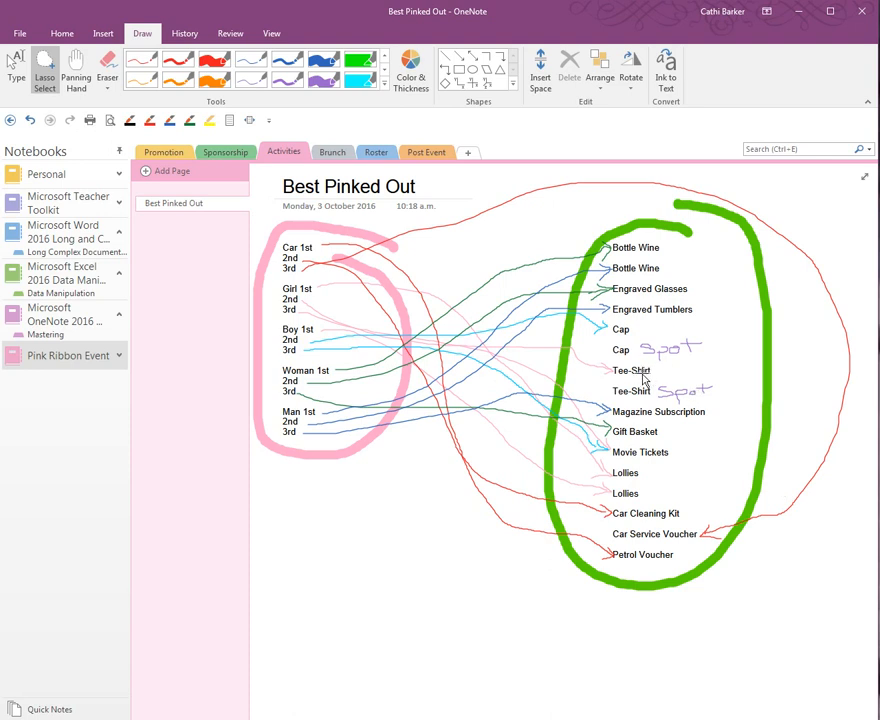
mouse_move(650, 373)
left_mouse_down()
mouse_move(723, 379)
mouse_move(727, 400)
mouse_move(703, 418)
mouse_move(725, 434)
mouse_move(681, 428)
left_mouse_up()
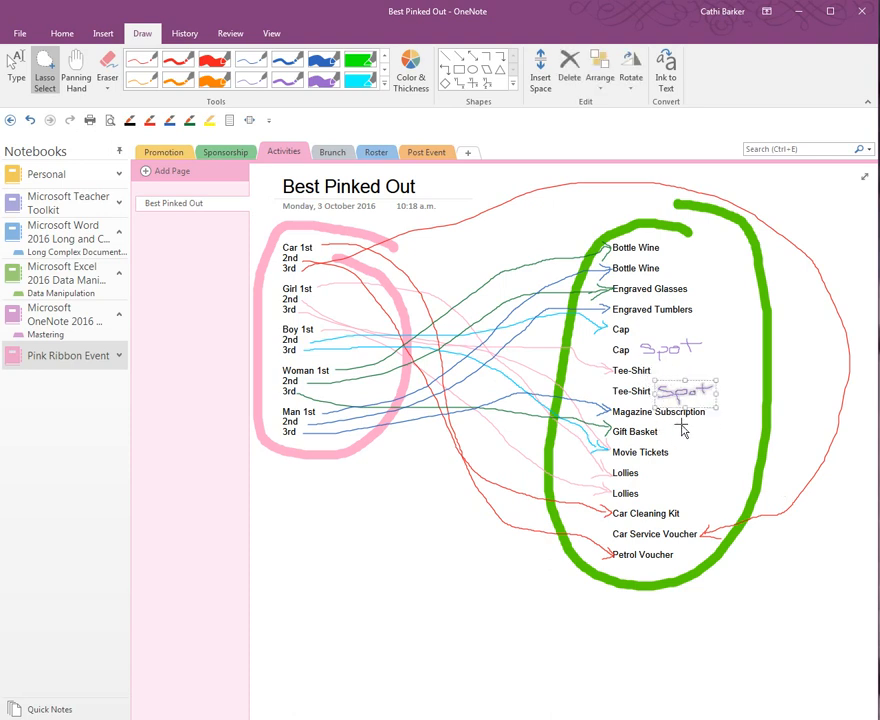
left_click(665, 86)
Draw a rectangle below the placings list and a circle overlapping the rectangle's lower-right corner
left_click(514, 87)
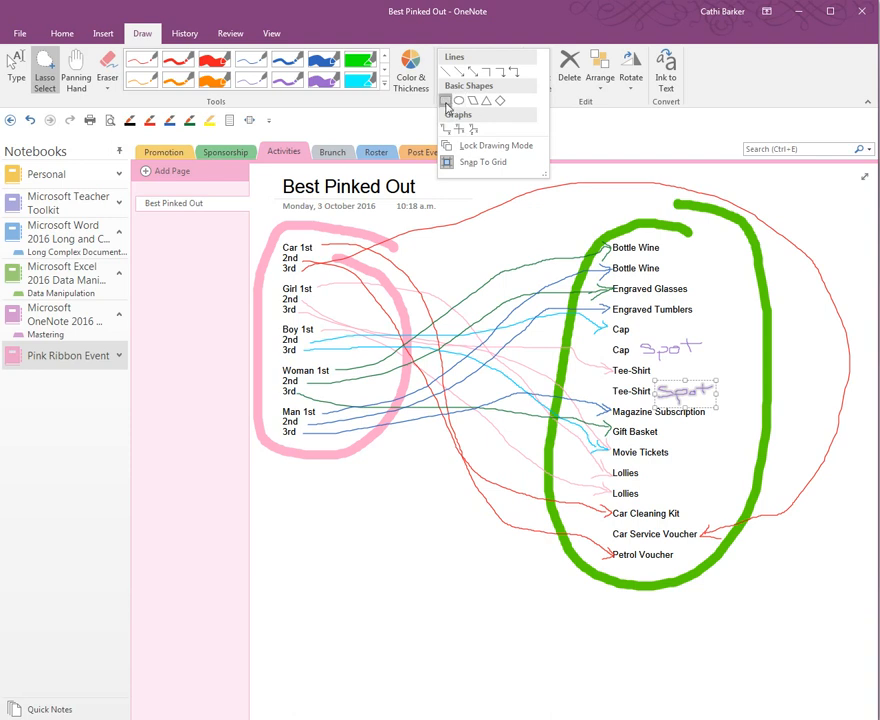
left_click(459, 101)
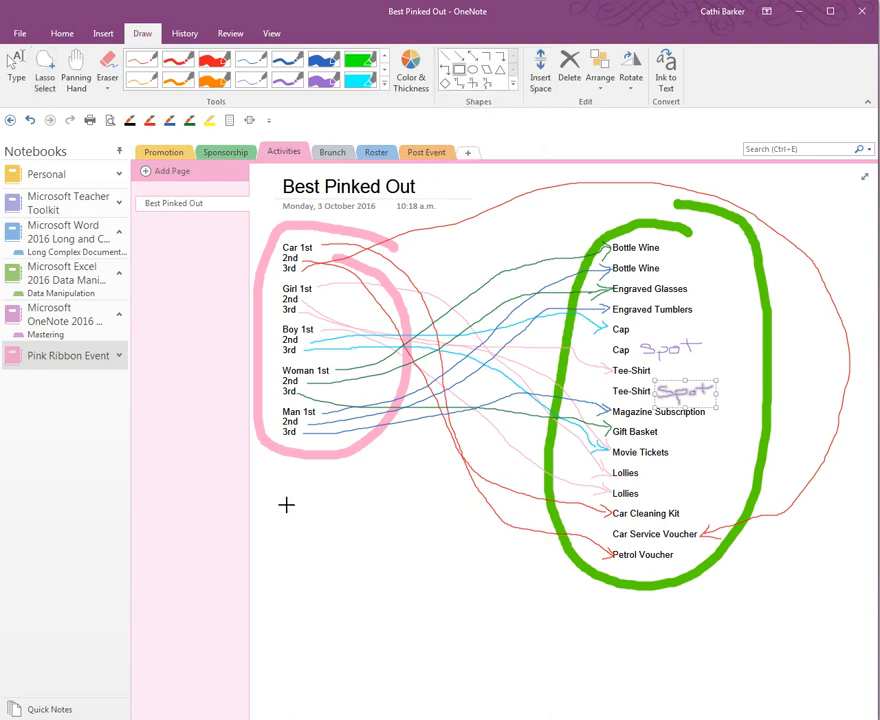
left_click_drag(286, 505, 432, 606)
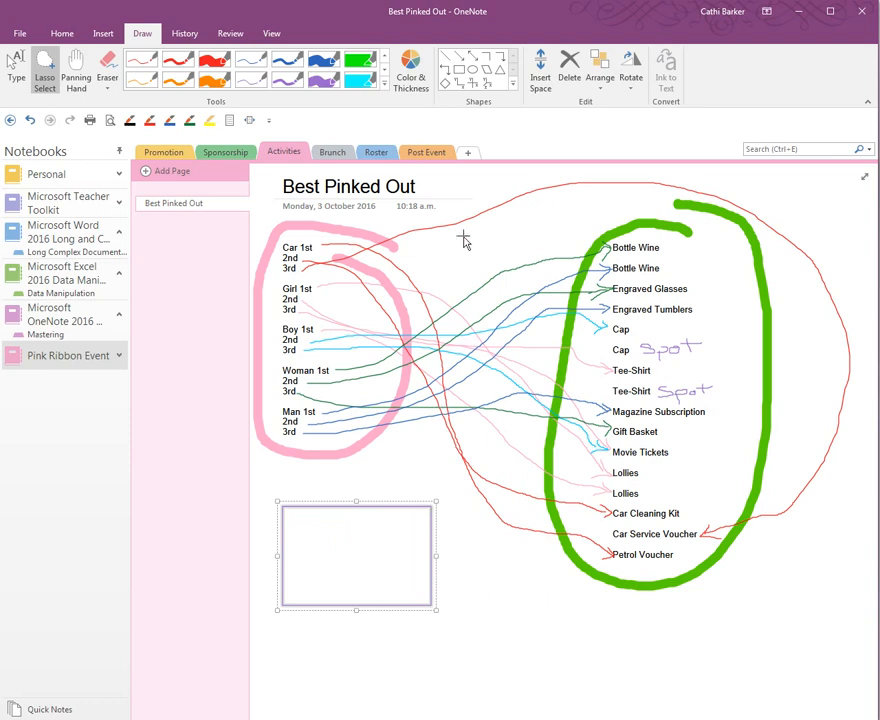
left_click(474, 76)
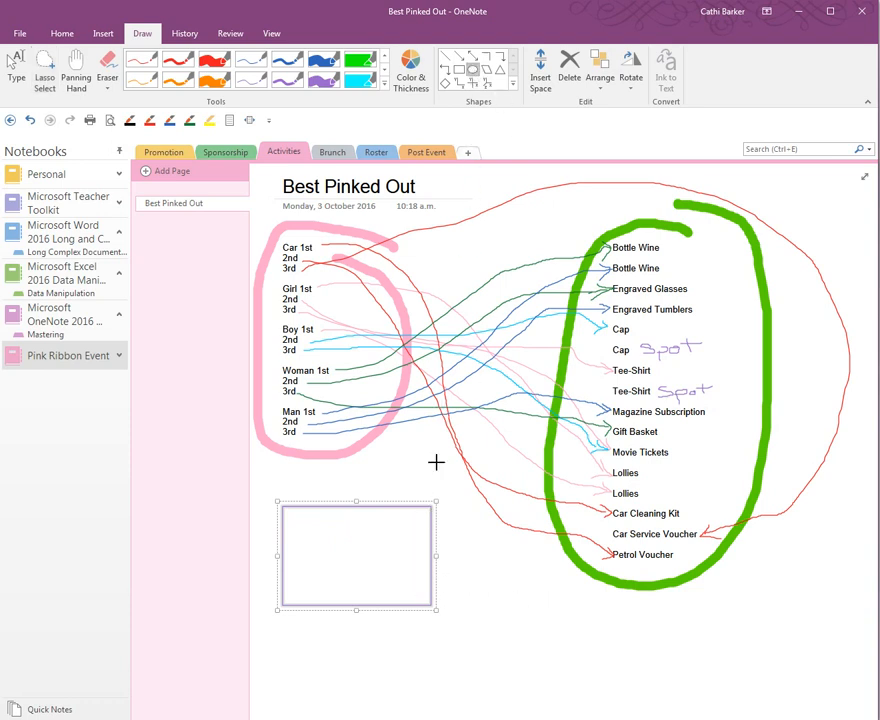
mouse_move(347, 525)
left_mouse_down()
mouse_move(477, 662)
mouse_move(487, 661)
left_mouse_up()
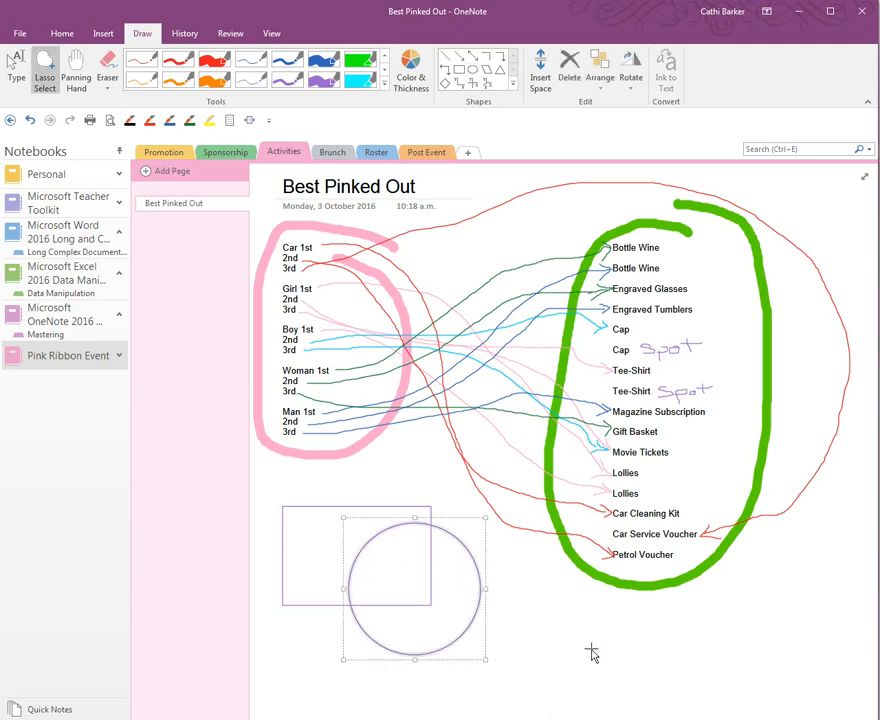
Set up a thin pen with a yellow line colour
left_click(409, 88)
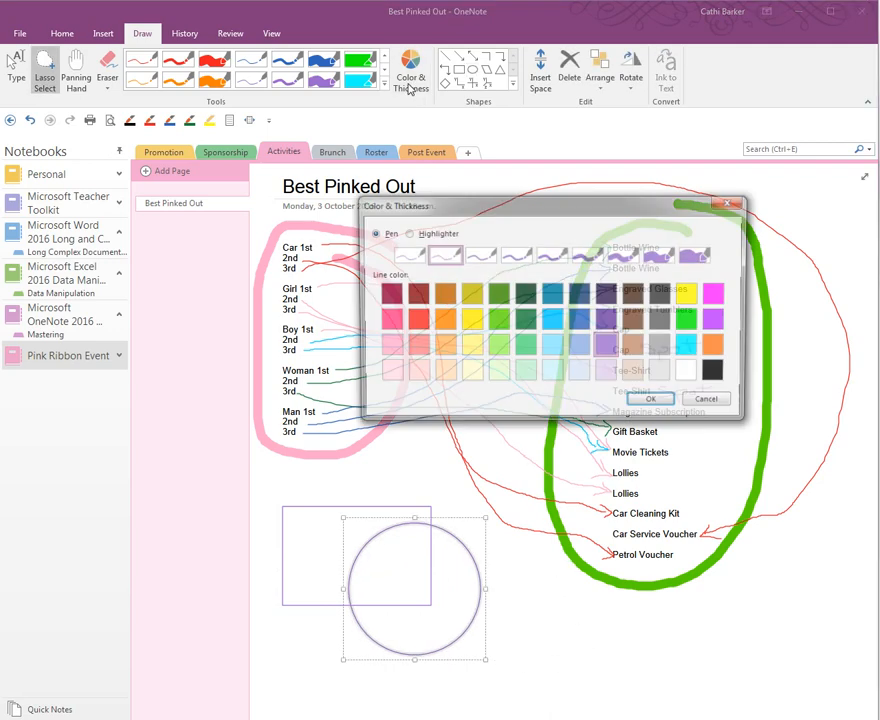
left_click(470, 321)
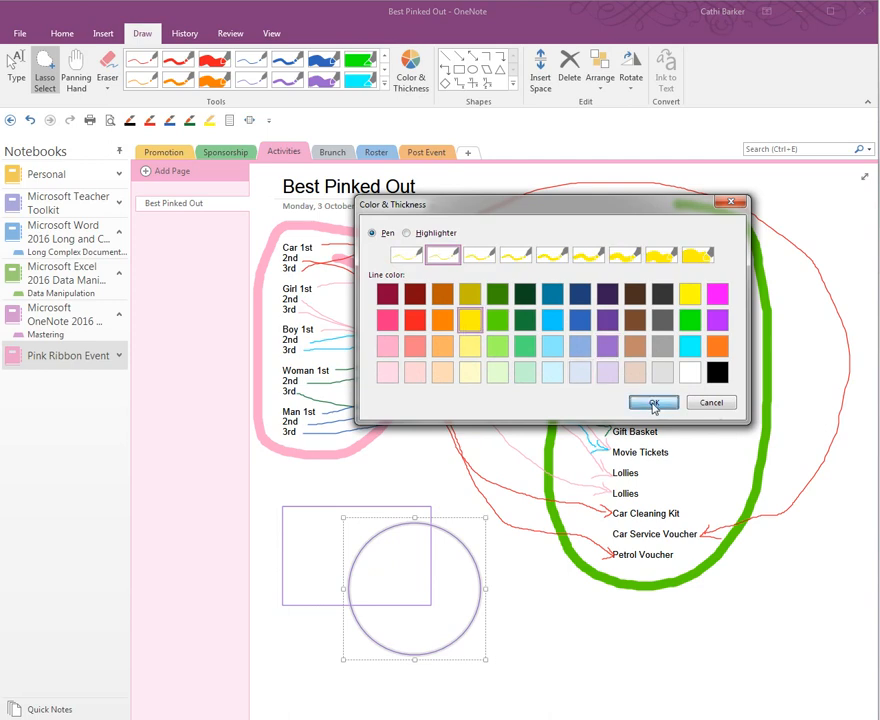
left_click(652, 403)
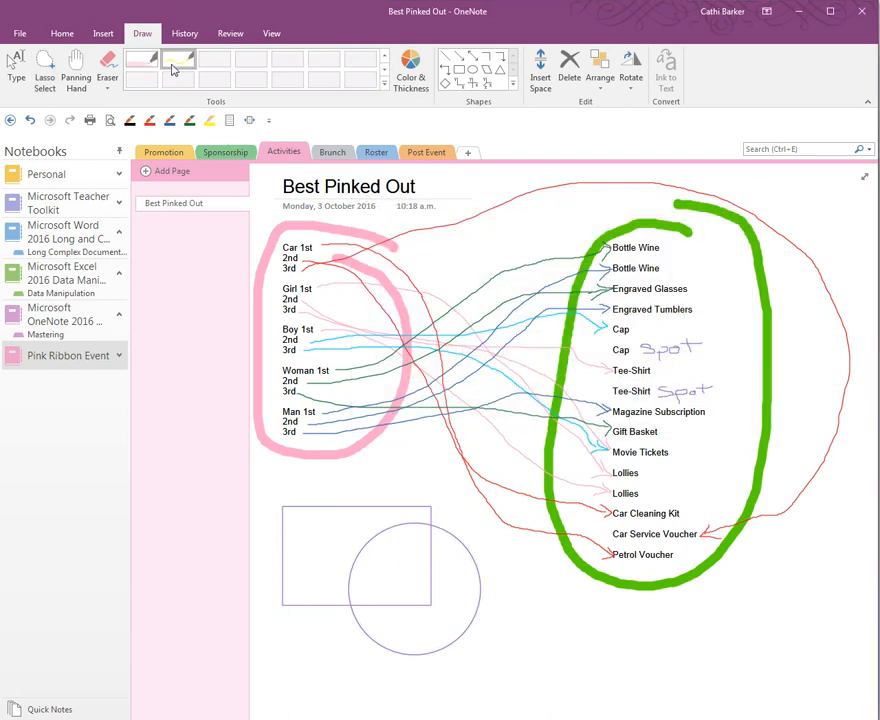
Colour in the circle with the built-in yellow highlighter
left_click(383, 88)
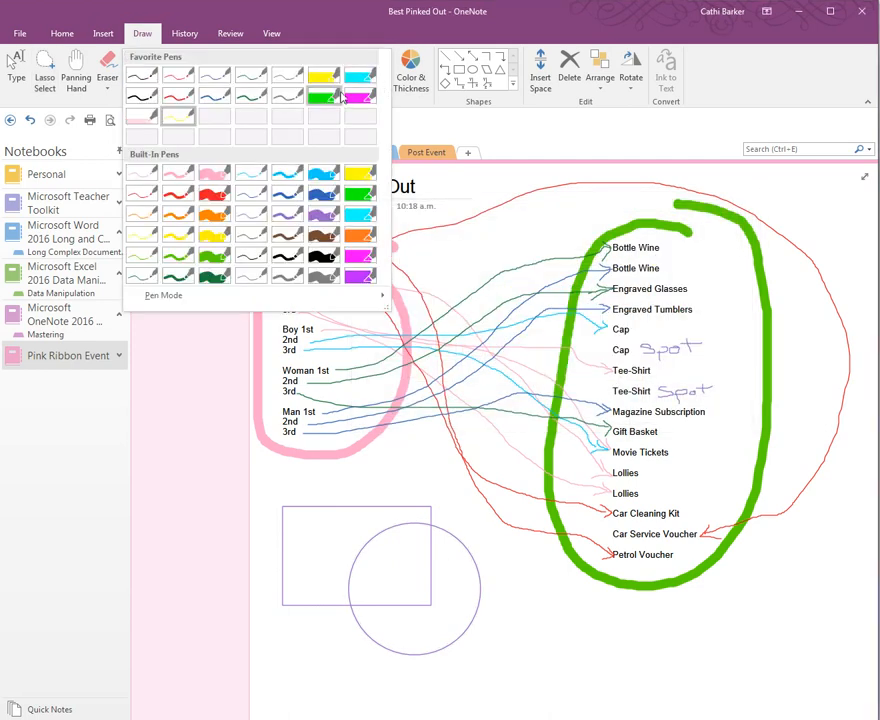
left_click(359, 122)
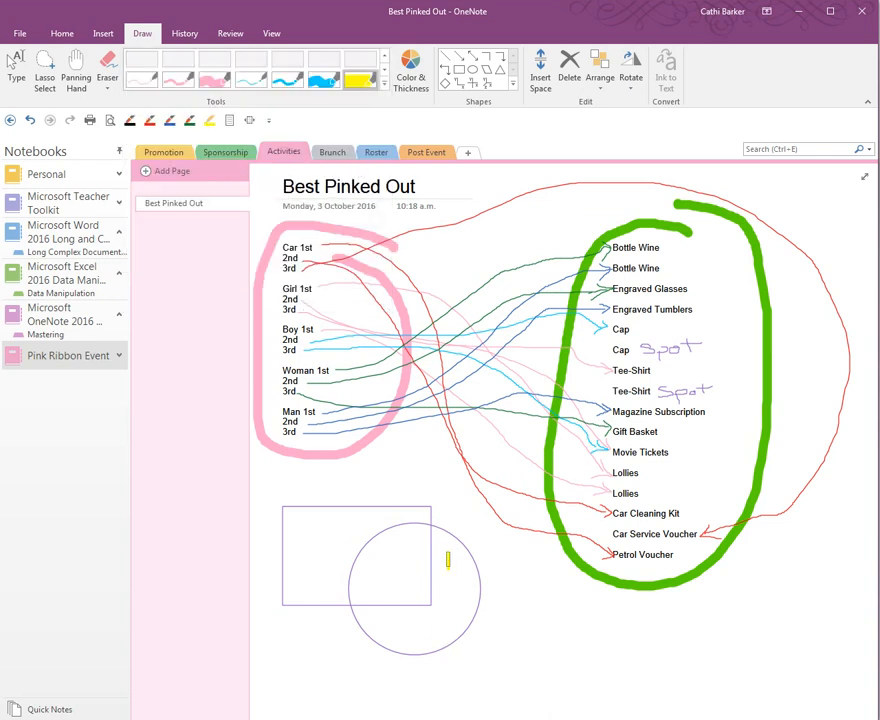
mouse_move(448, 562)
left_mouse_down()
mouse_move(362, 574)
mouse_move(440, 590)
mouse_move(428, 615)
mouse_move(375, 632)
mouse_move(462, 580)
mouse_move(366, 540)
mouse_move(420, 650)
mouse_move(365, 600)
mouse_move(465, 570)
mouse_move(370, 585)
mouse_move(420, 603)
left_mouse_up()
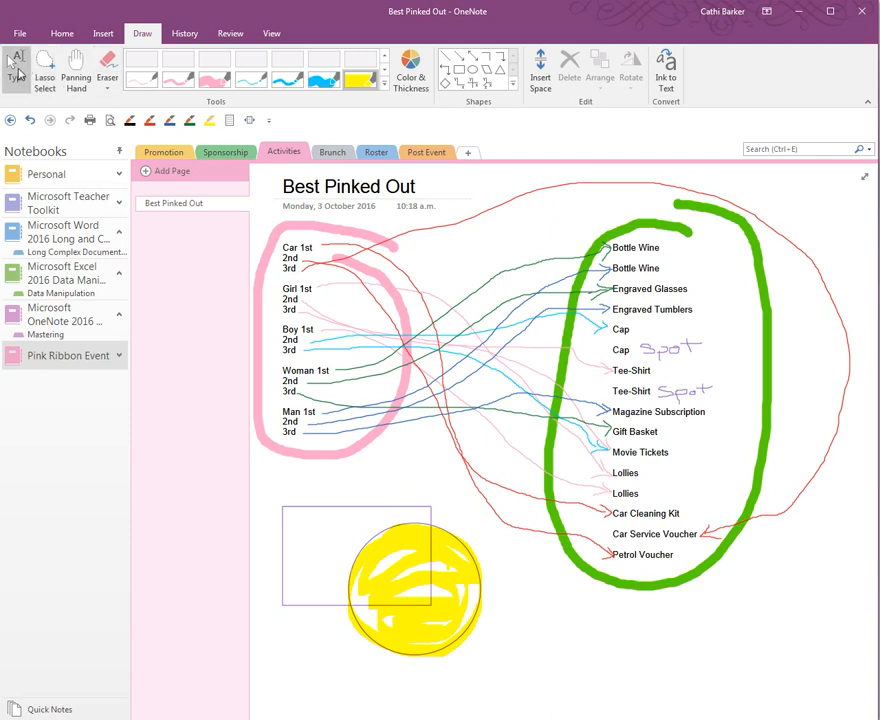
Switch from drawing to typing and selecting mode, and select the purple rectangle behind the highlighted circle
left_click(17, 72)
left_click(346, 670)
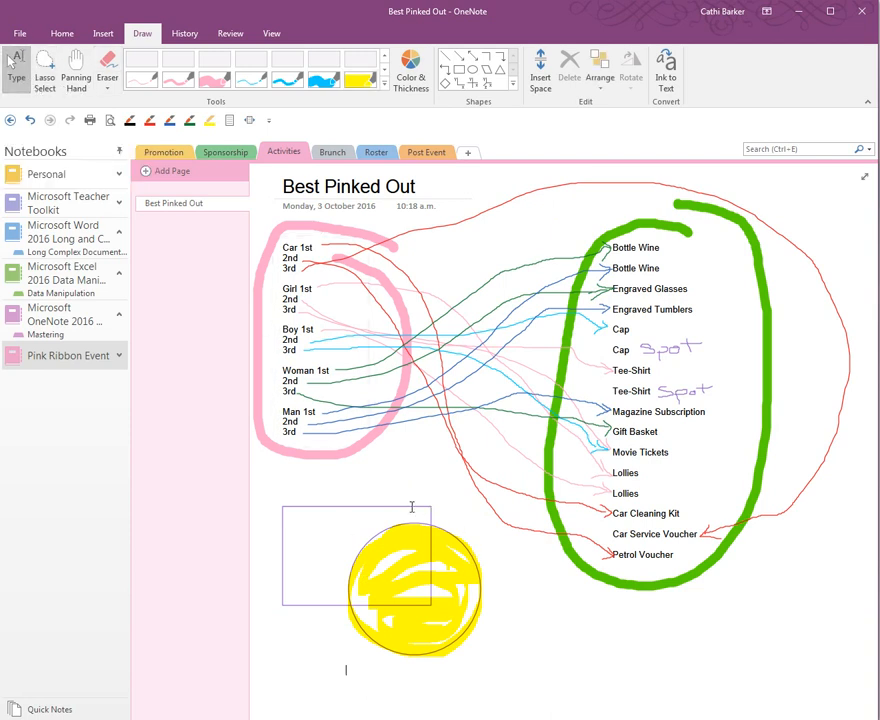
left_click(338, 507)
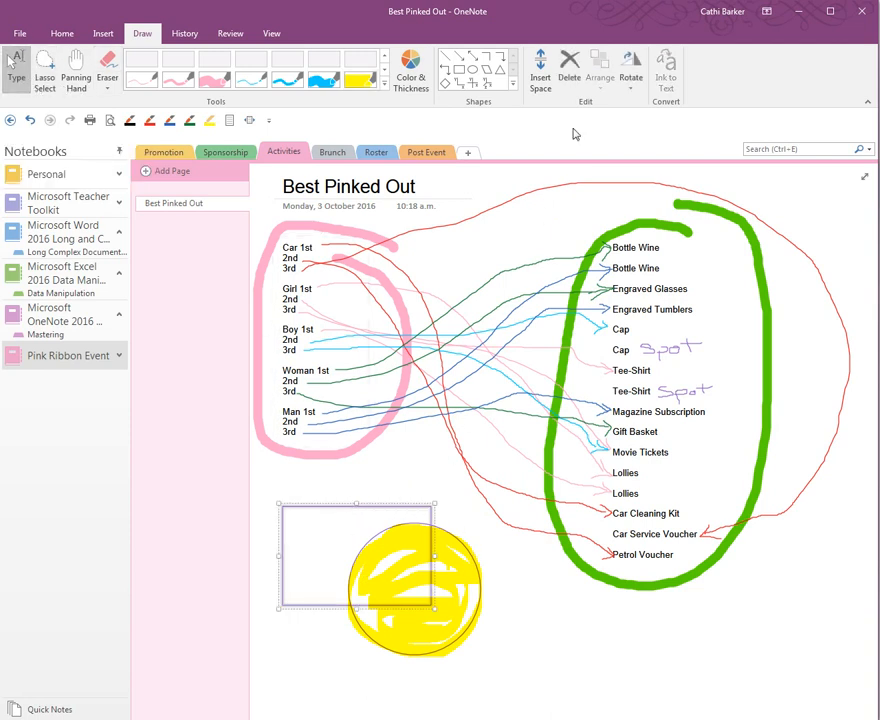